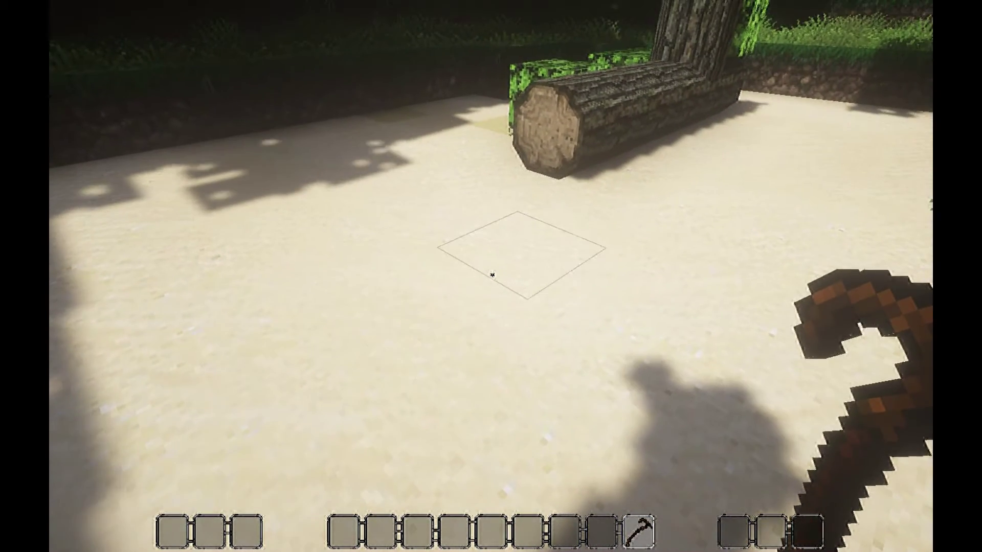
- Spawn a new NPC on the sand, keep its default settings, and talk to it to trigger its greeting
right_click(493, 275)
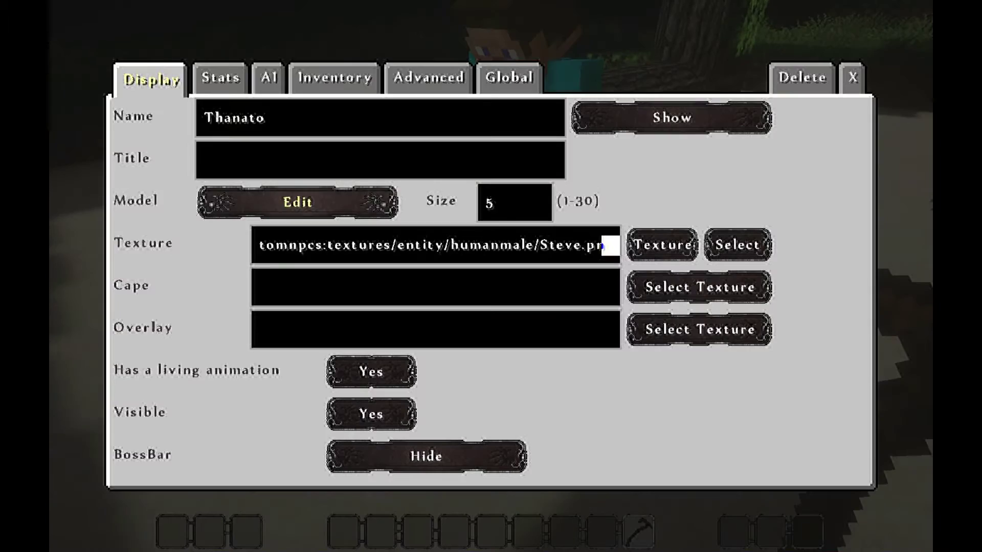
click(853, 78)
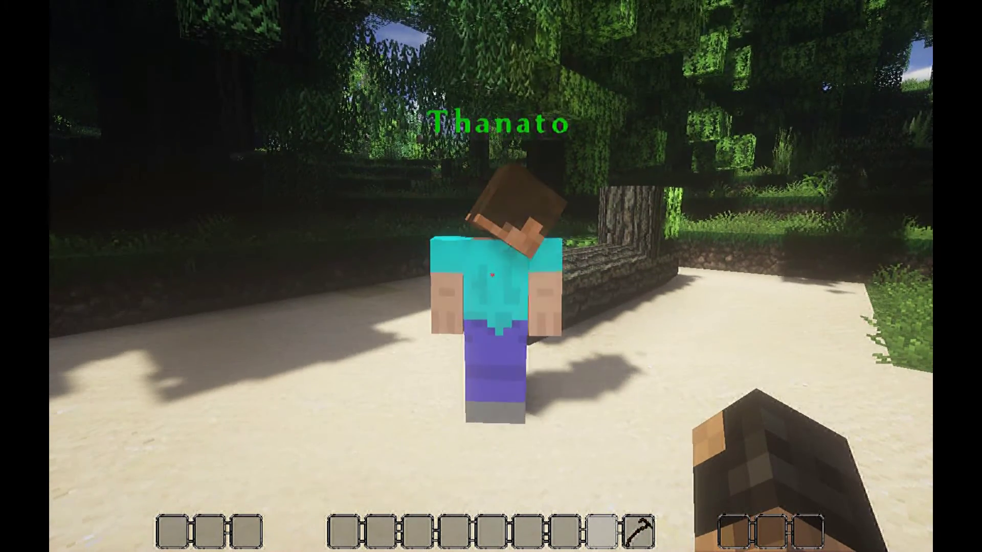
right_click(492, 275)
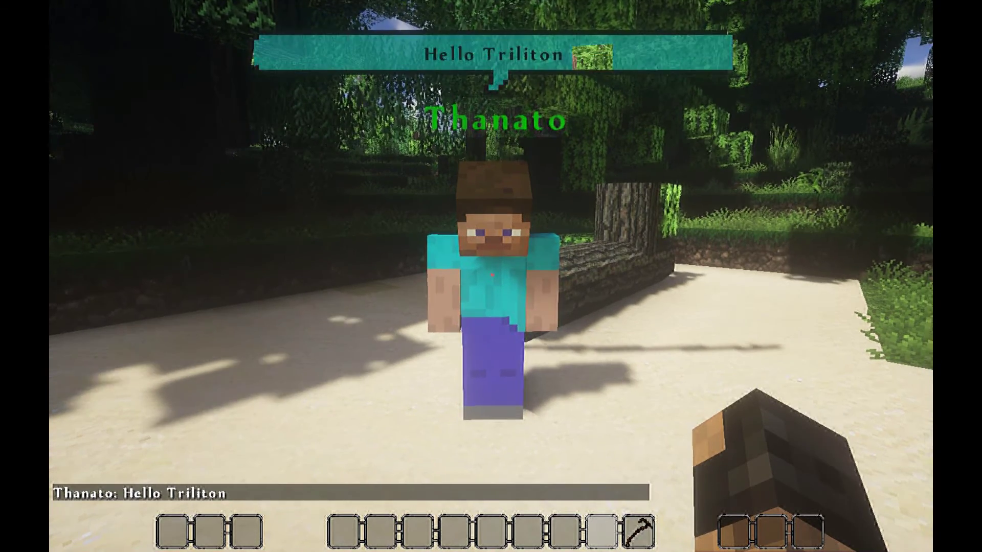
- Clear the default "Hello @p" entry from the NPC's interact lines and close its editor
scroll(492, 275, down, 1)
key(w)
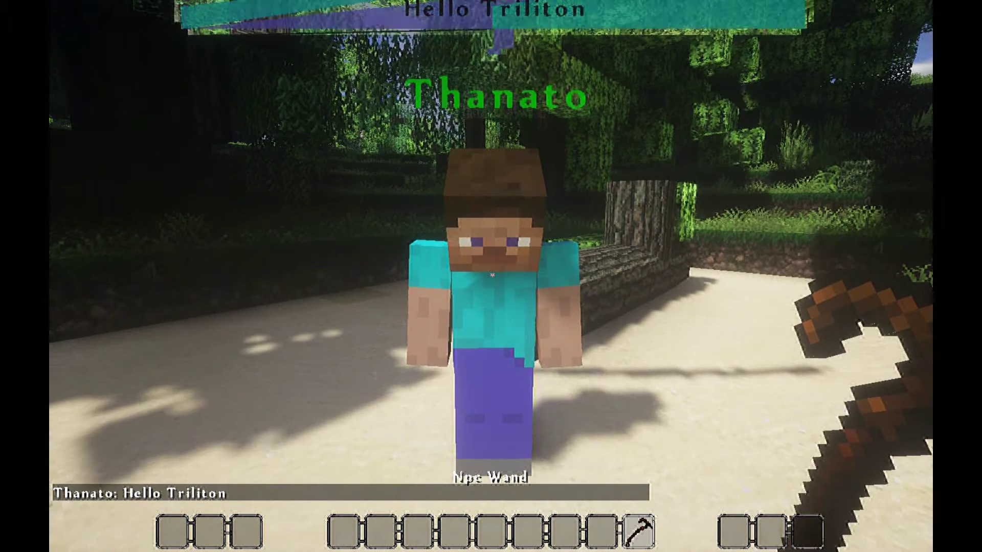
right_click(491, 275)
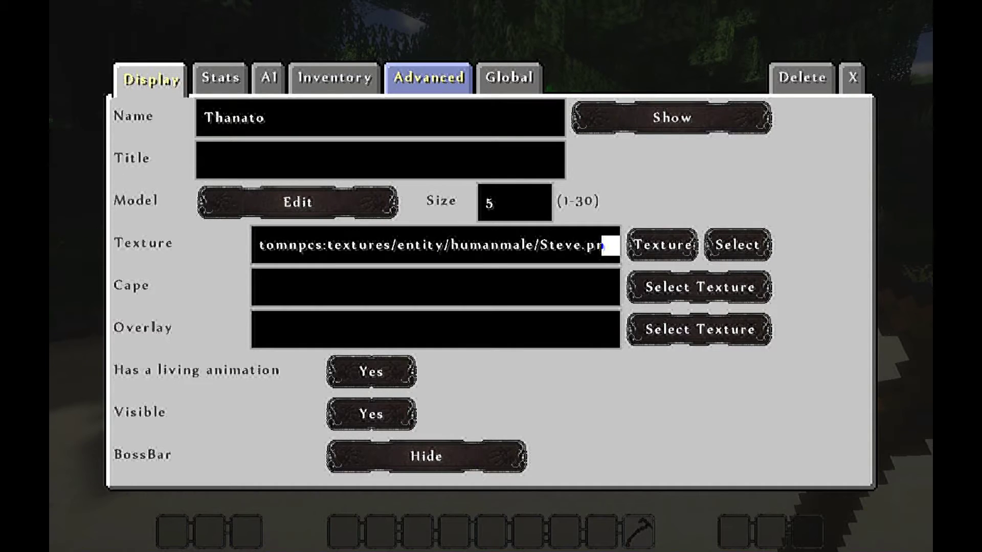
click(429, 78)
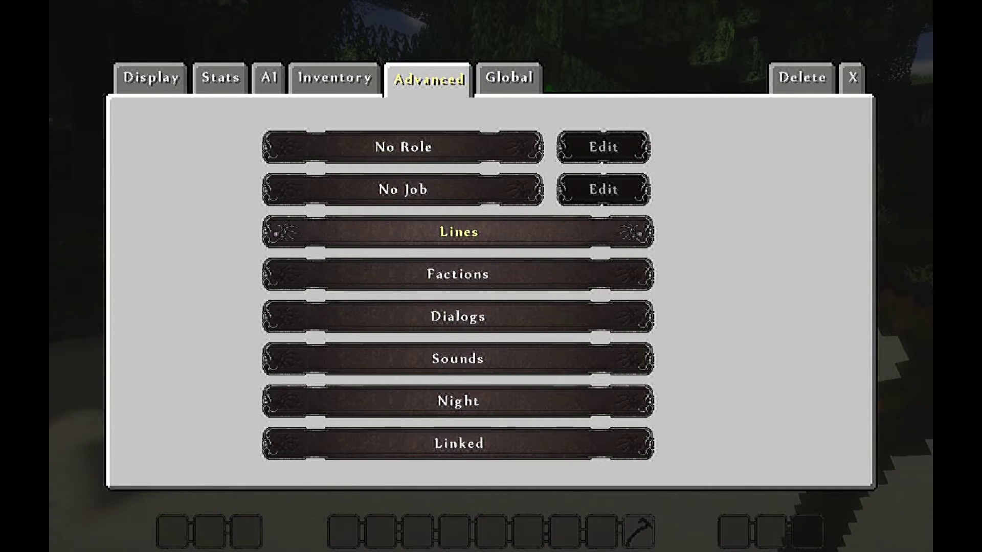
click(459, 232)
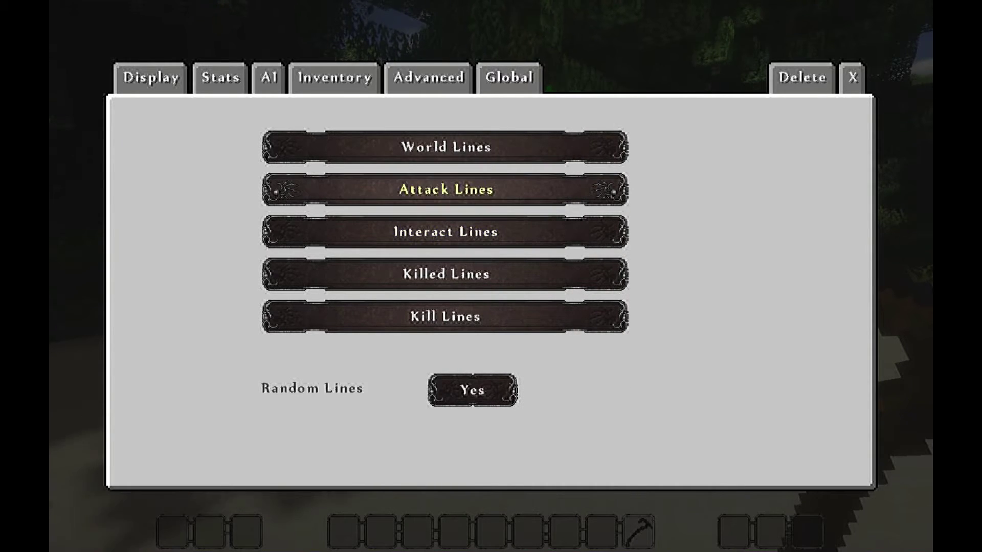
click(429, 78)
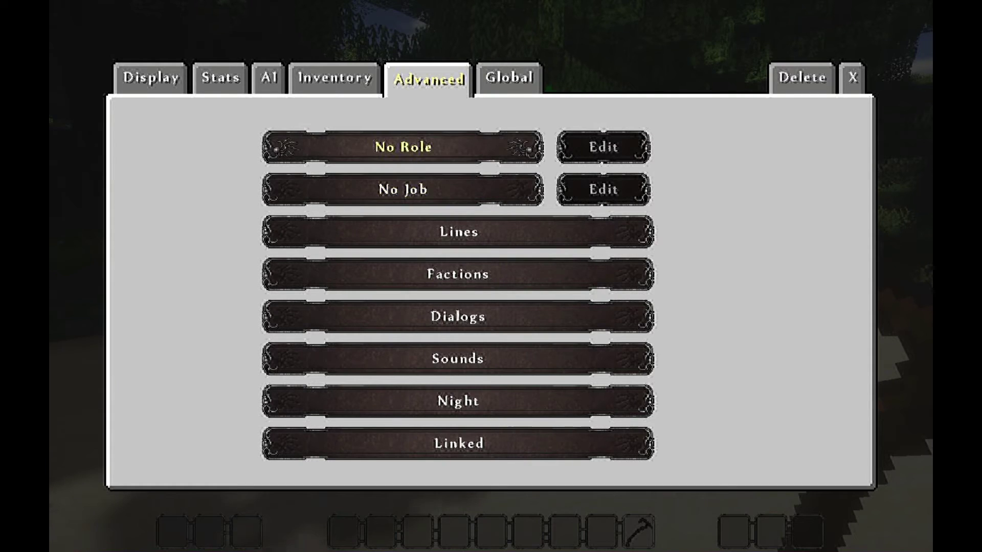
click(459, 232)
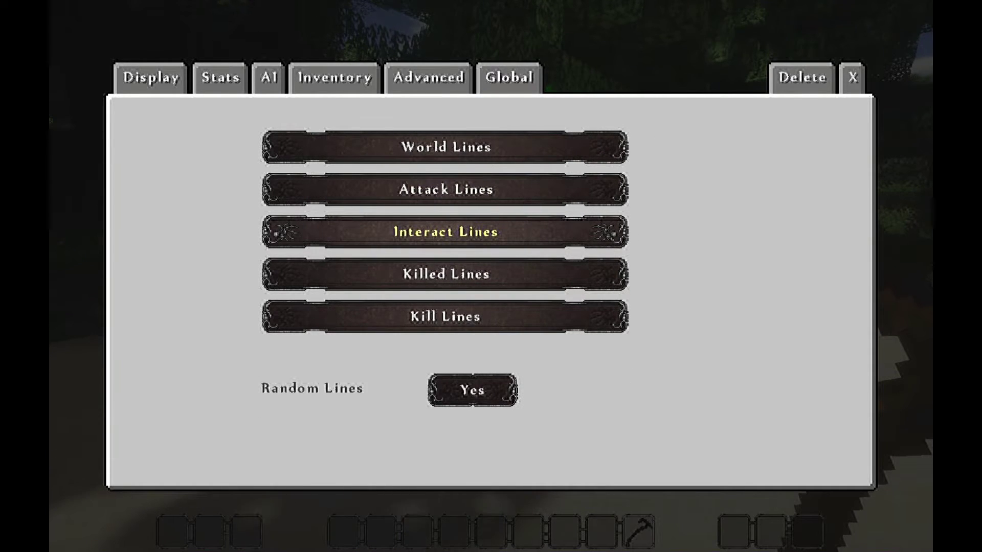
click(459, 232)
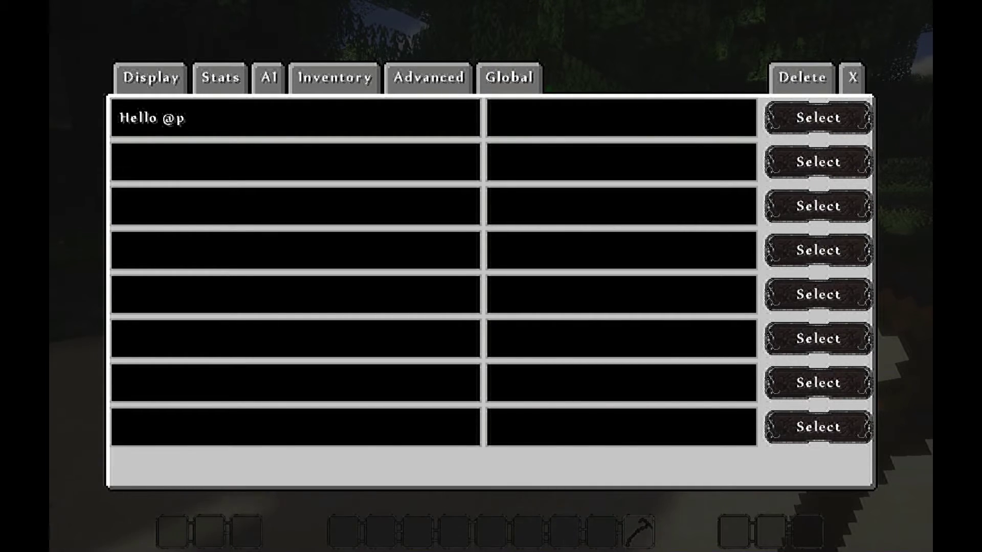
key(BackSpace)
key(BackSpace)
key(BackSpace)
key(BackSpace)
key(BackSpace)
key(BackSpace)
key(BackSpace)
key(BackSpace)
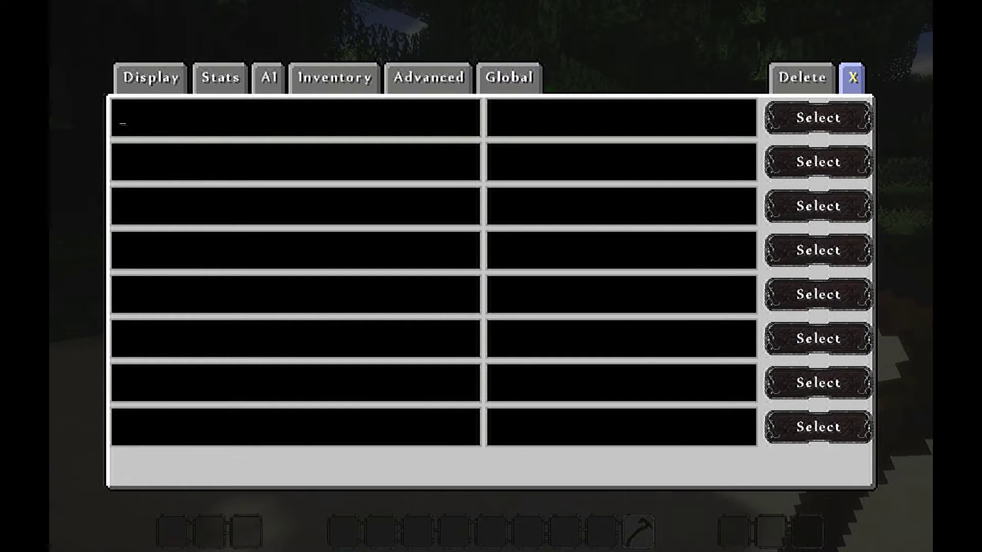
click(853, 78)
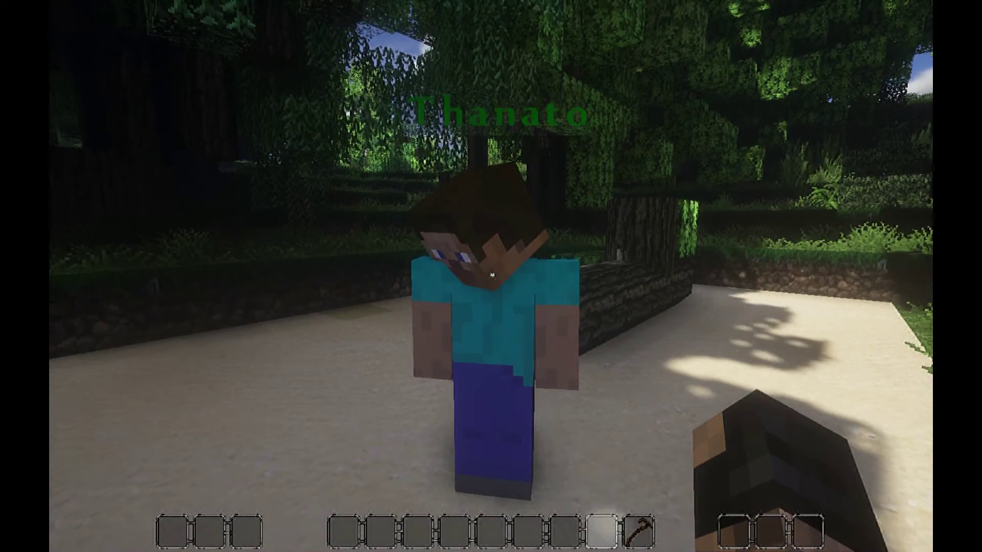
- Delete the first category from the global dialog categories and open the dialogs of the following category
scroll(491, 276, down, 1)
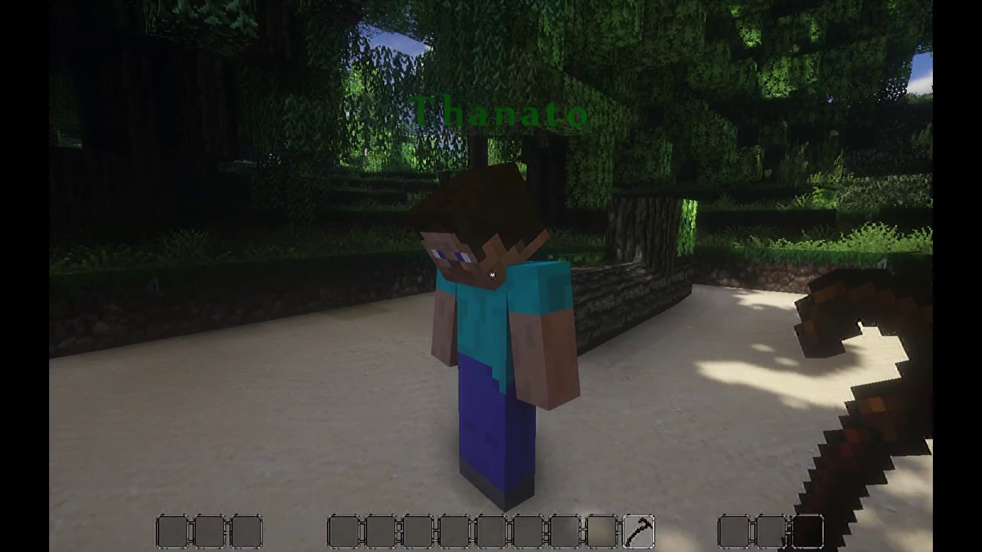
right_click(491, 275)
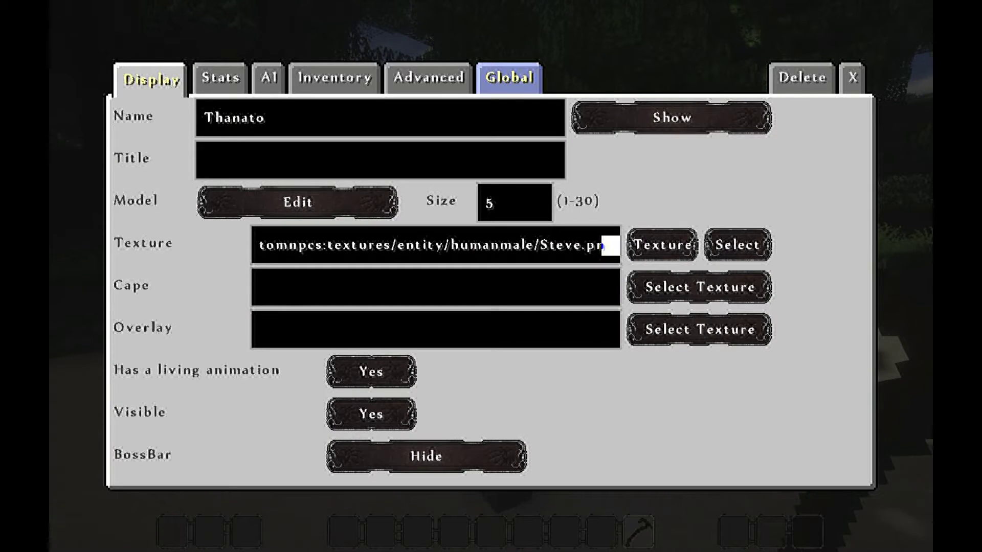
click(509, 78)
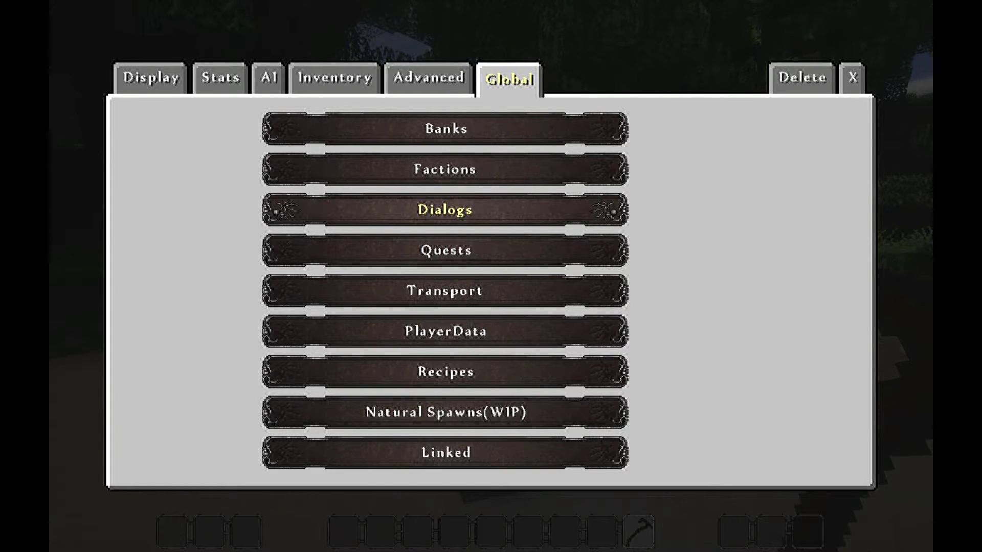
click(445, 210)
click(542, 115)
click(817, 223)
click(542, 114)
click(817, 126)
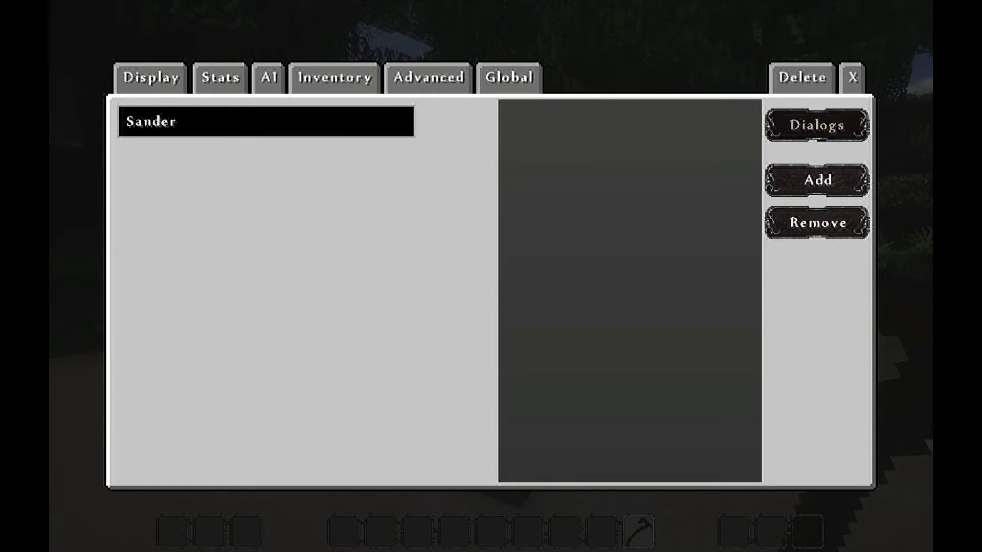
- Delete the remaining dialogs in the opened category, including Greetings
click(521, 113)
click(818, 222)
click(524, 113)
click(818, 222)
click(542, 114)
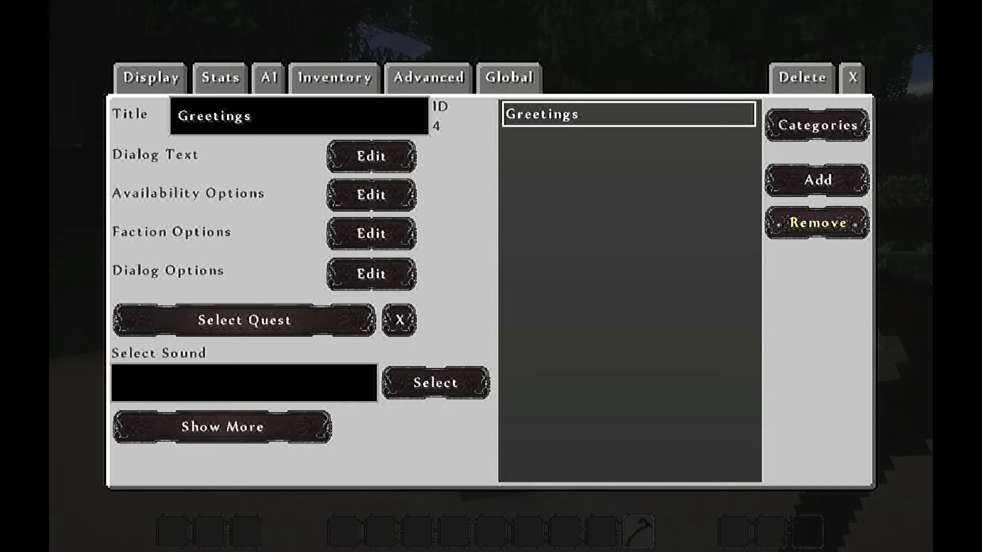
click(818, 223)
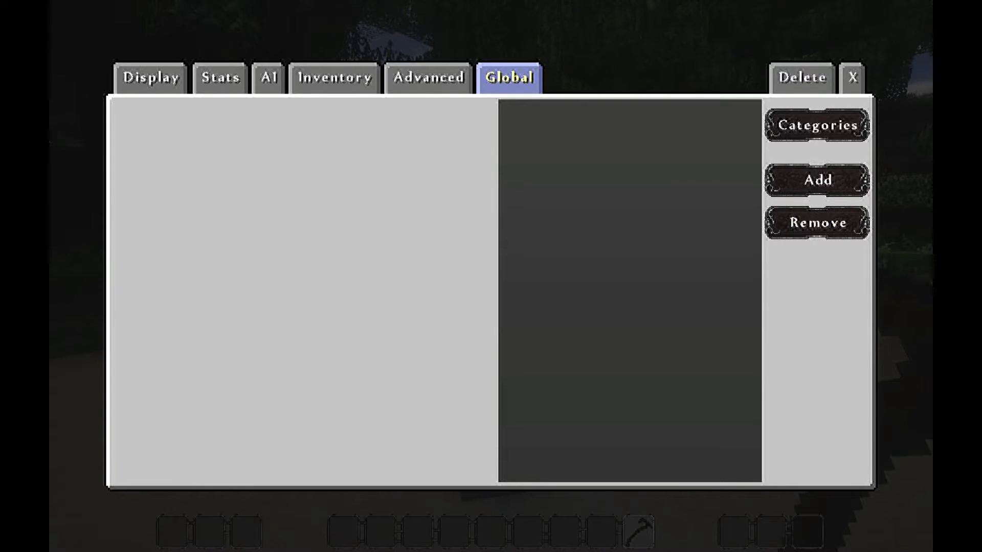
- Delete the emptied category above Villager from the global dialog categories
click(509, 78)
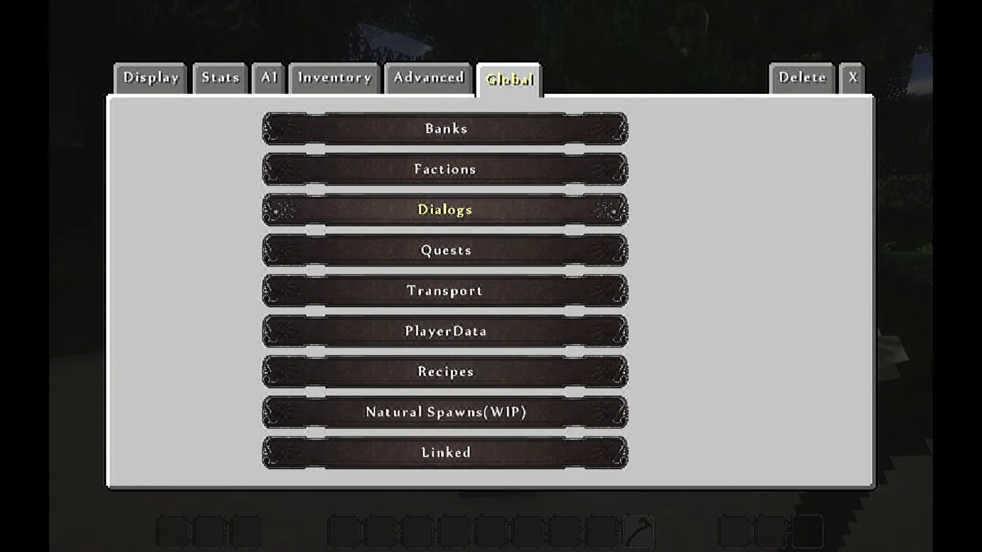
click(444, 210)
click(530, 114)
click(819, 223)
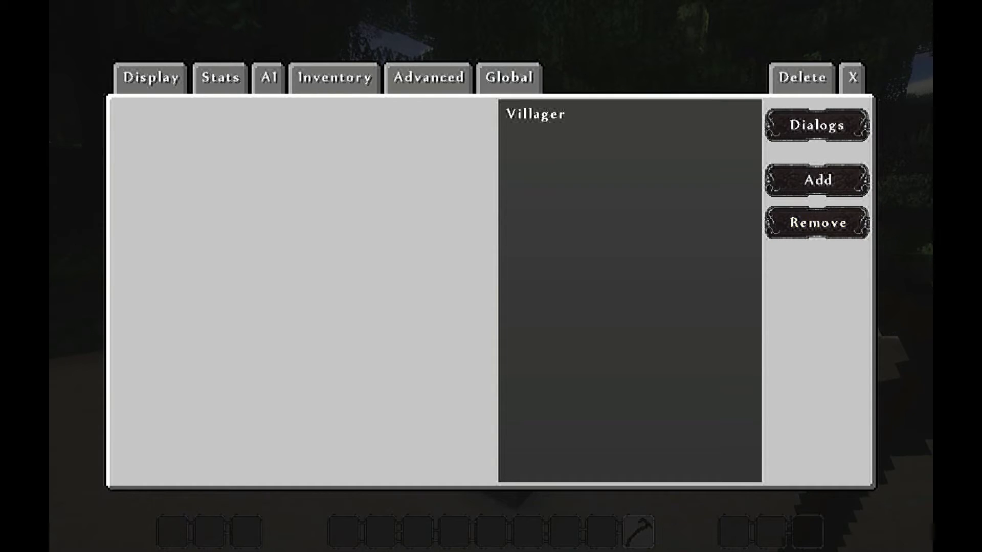
- Add a new dialog category alongside Villager and close the NPC editor
click(536, 114)
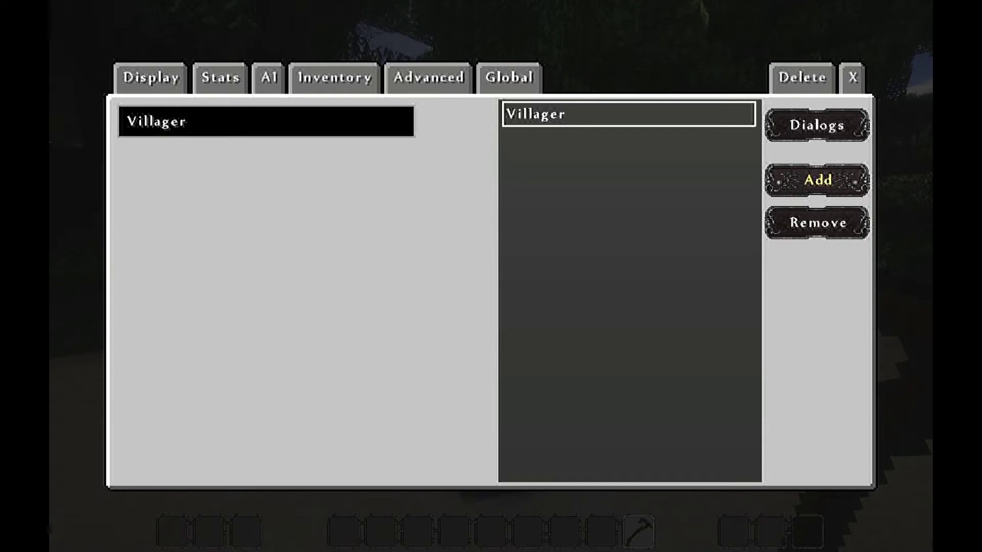
click(818, 180)
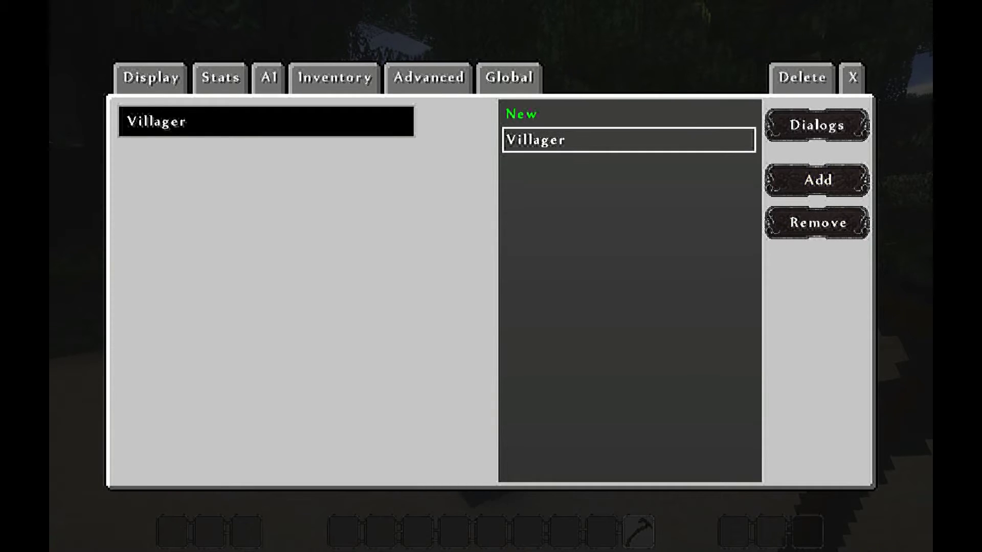
click(521, 114)
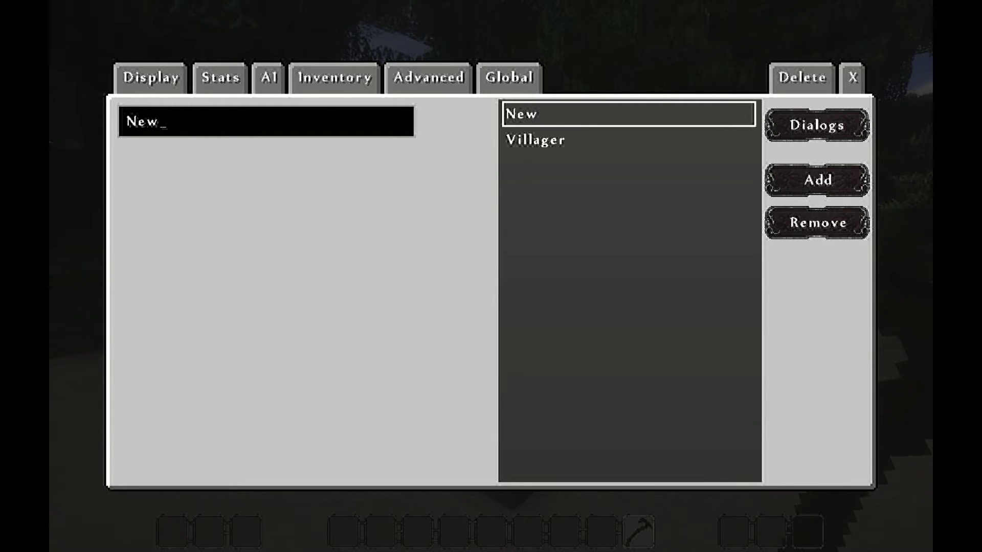
click(853, 78)
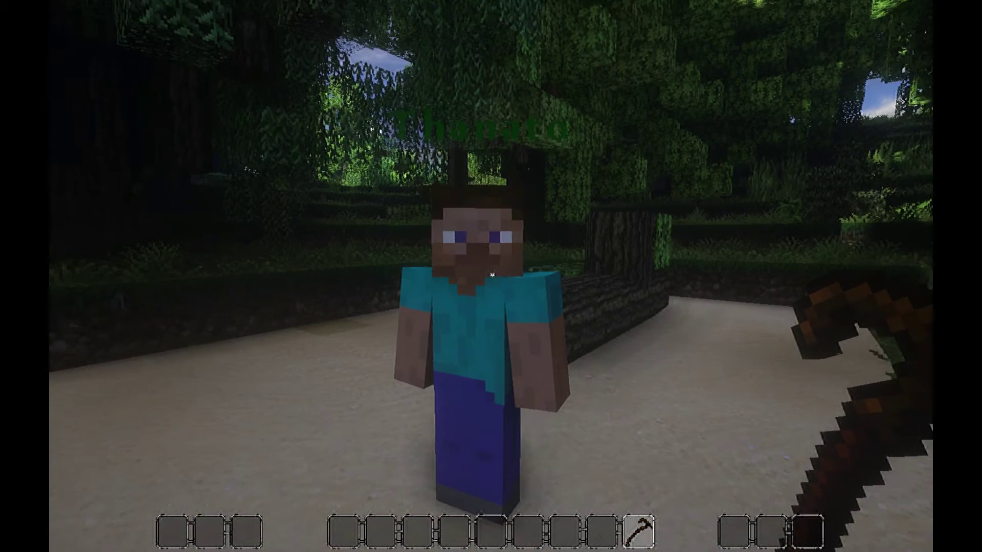
- Rename the NPC to Tom and give the new global dialog category the name Tom as well
right_click(492, 275)
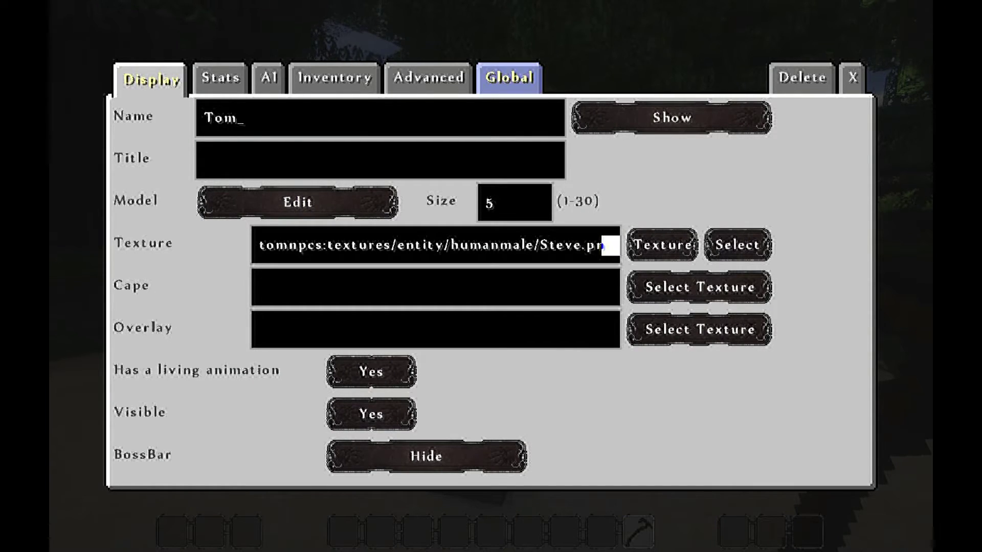
click(509, 77)
click(445, 210)
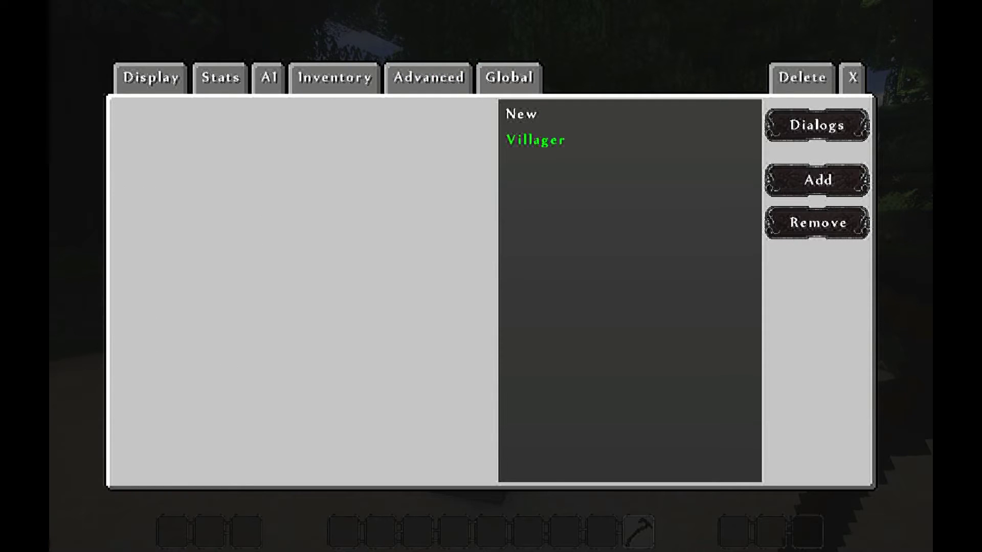
click(552, 114)
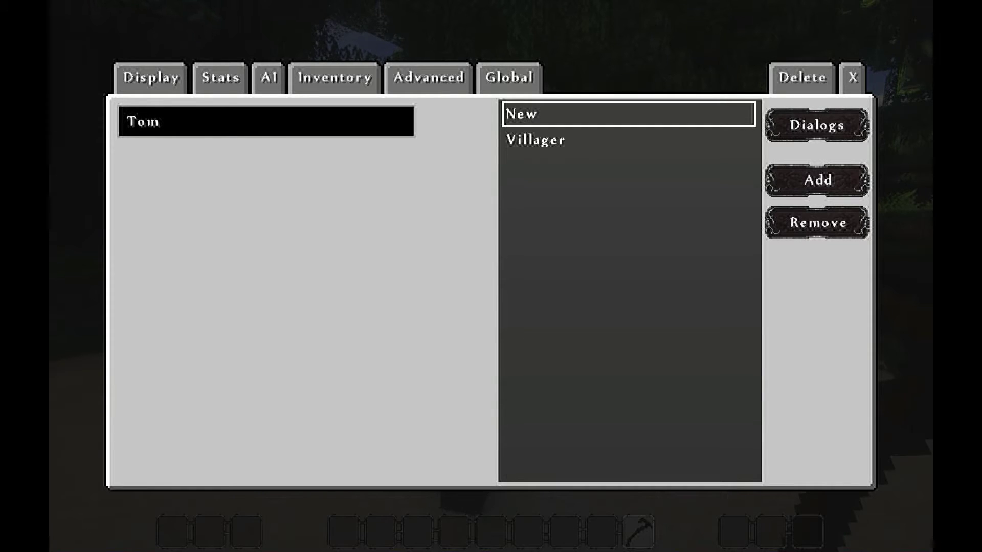
click(552, 115)
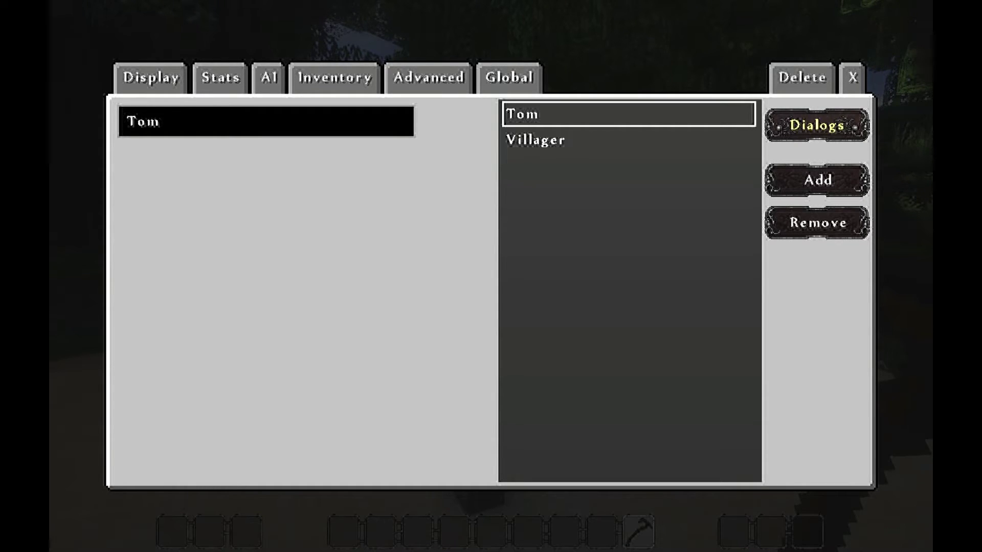
- Create a dialog titled Hello in the Tom category with the text "Hello, how are you?" and close the editor
click(817, 125)
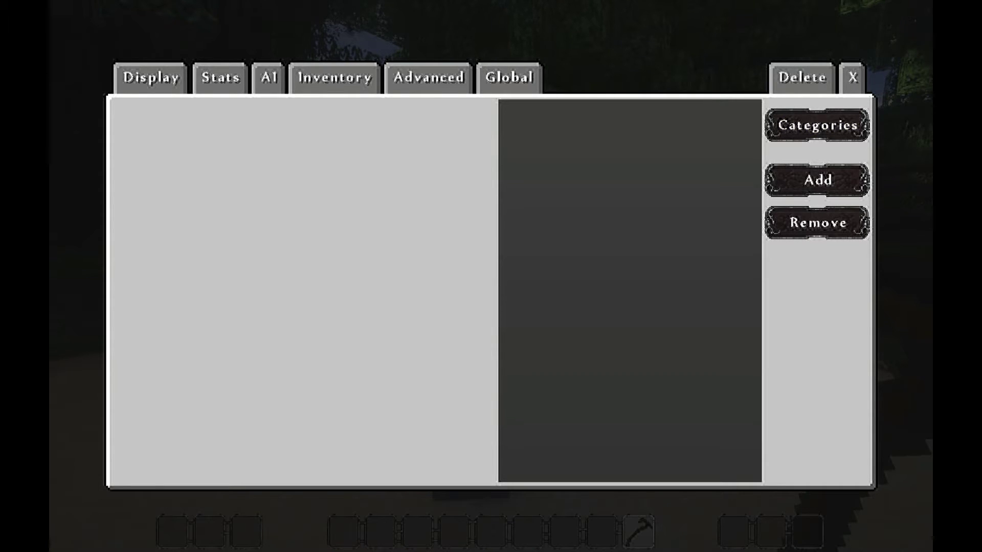
click(521, 114)
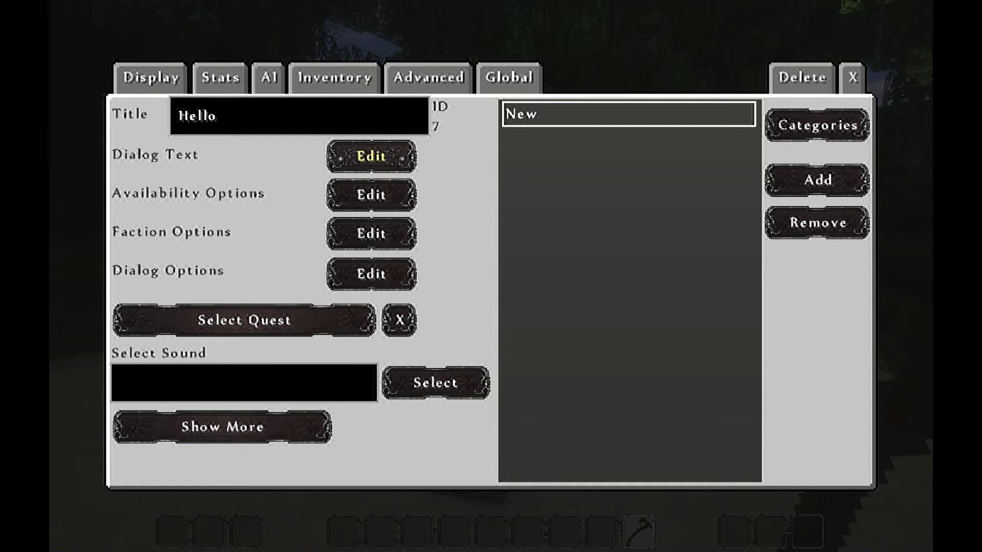
click(371, 156)
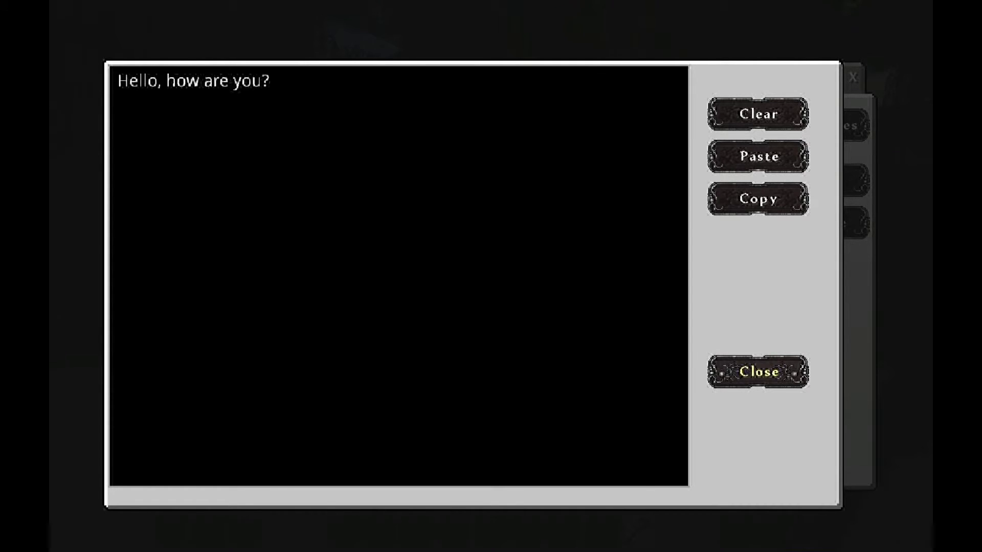
click(759, 372)
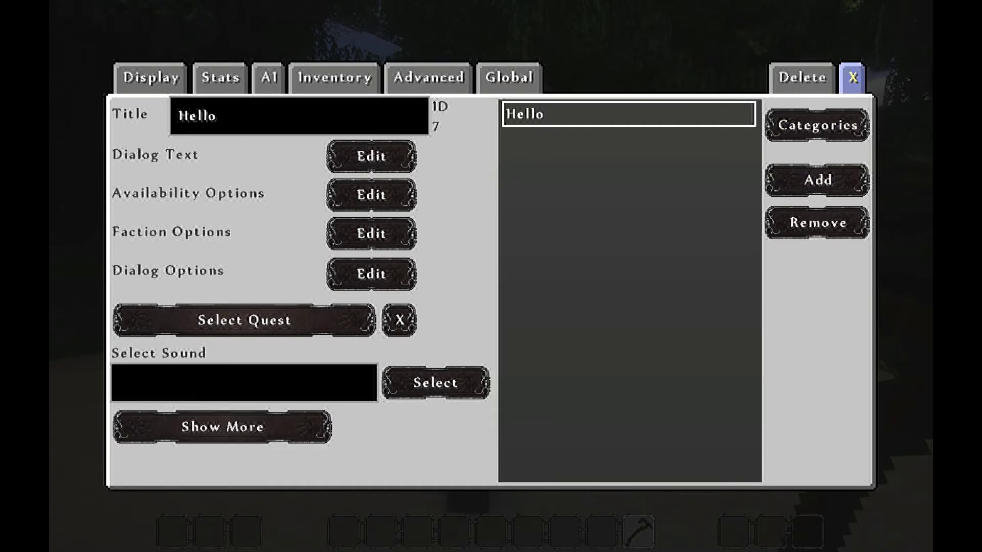
click(853, 78)
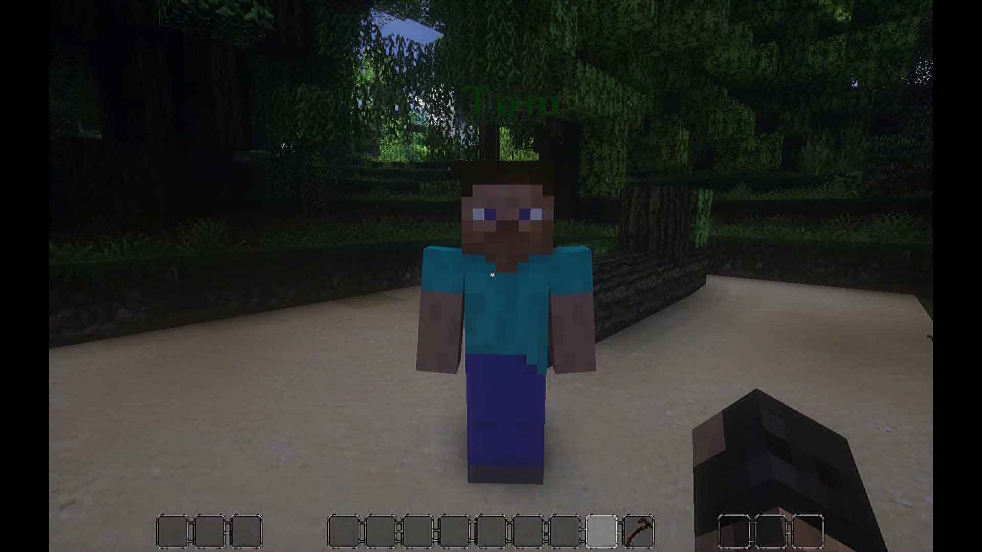
- Open the Hello dialog of the Tom category in the NPC's global dialogs and check its dialog text
key(9)
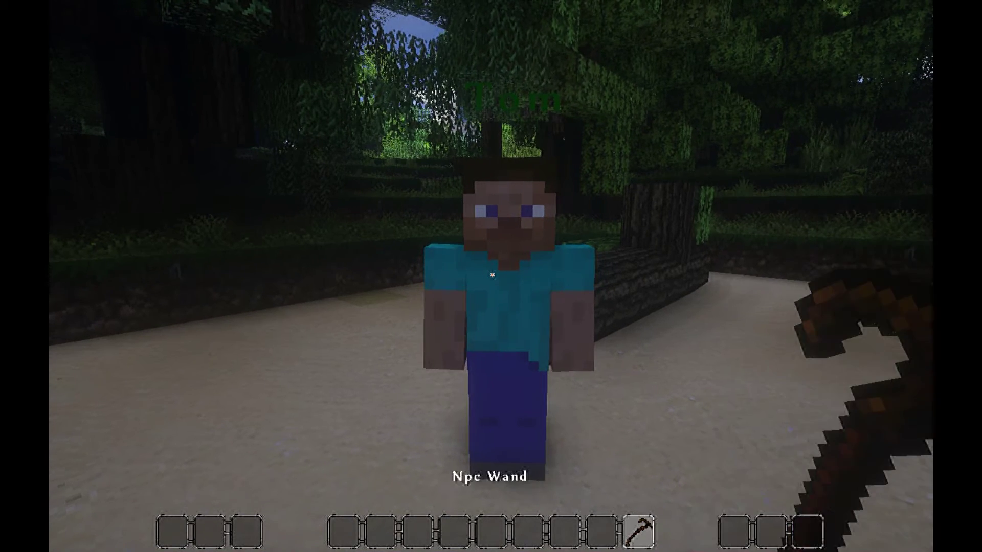
right_click(492, 275)
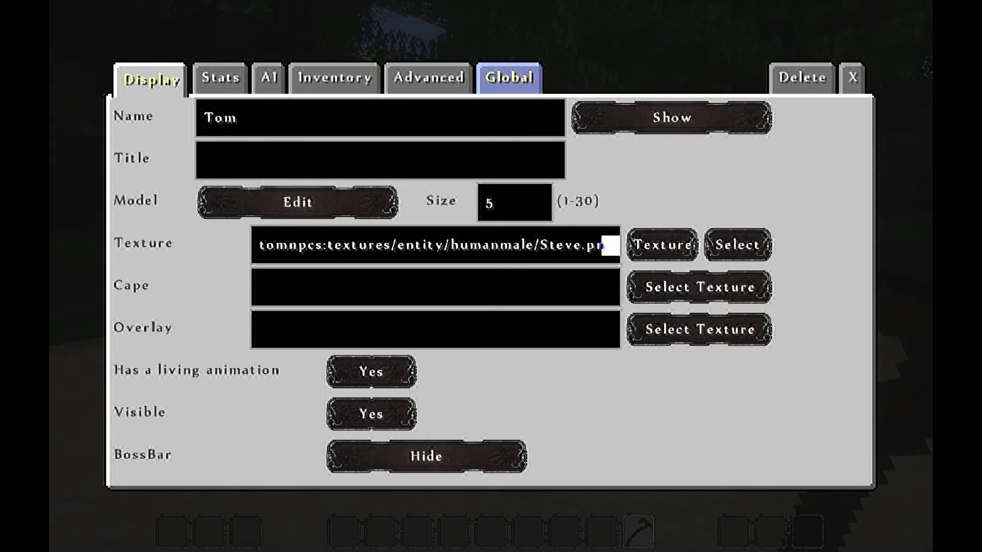
click(509, 78)
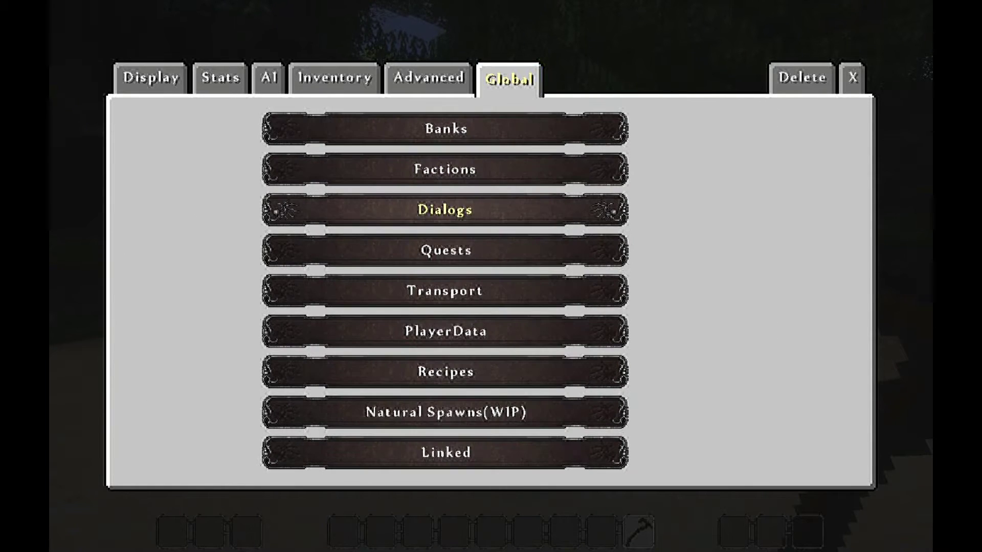
click(445, 210)
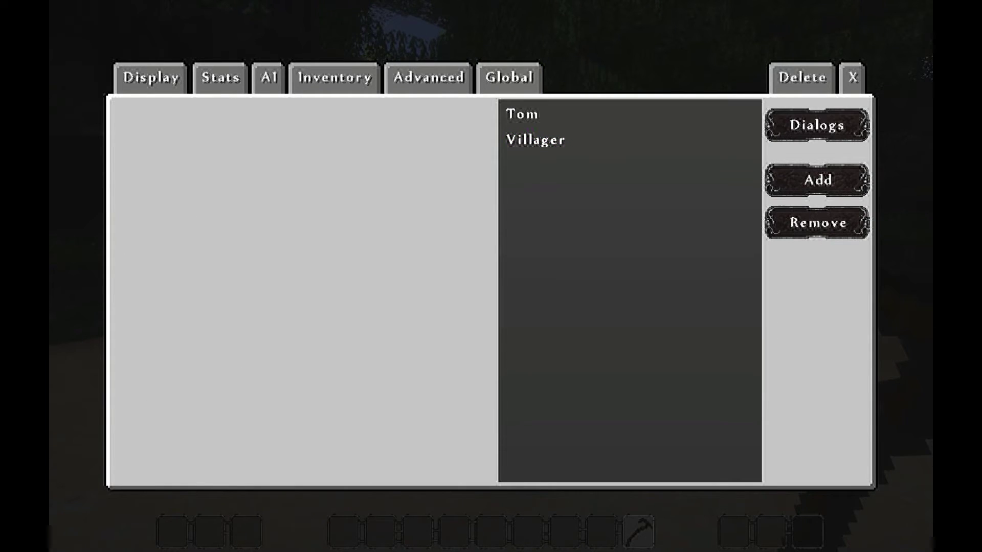
click(522, 113)
click(522, 114)
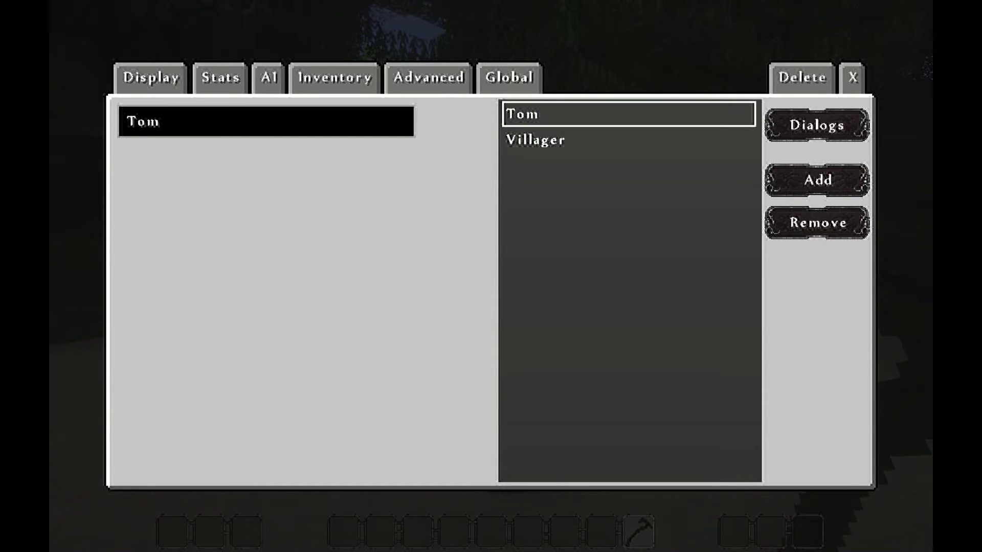
click(817, 126)
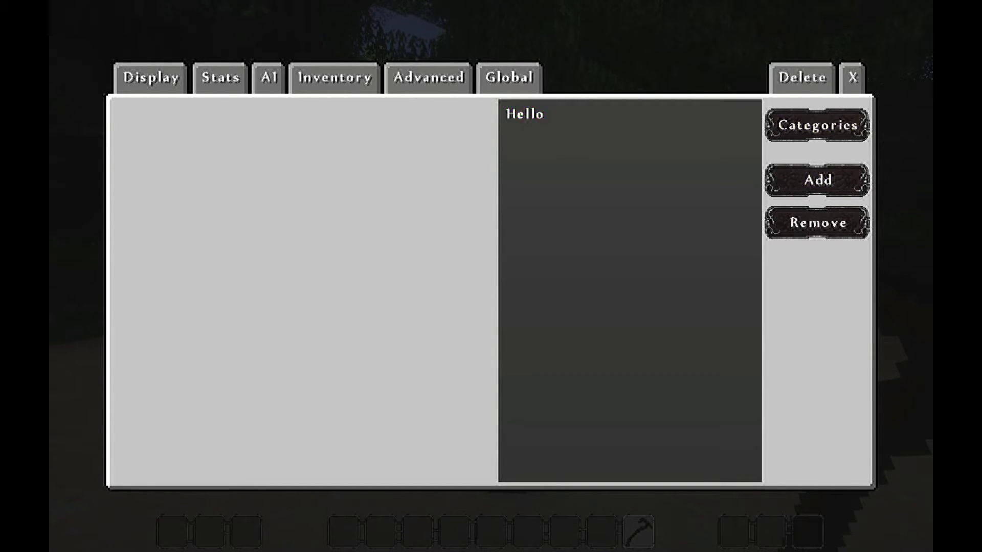
click(525, 114)
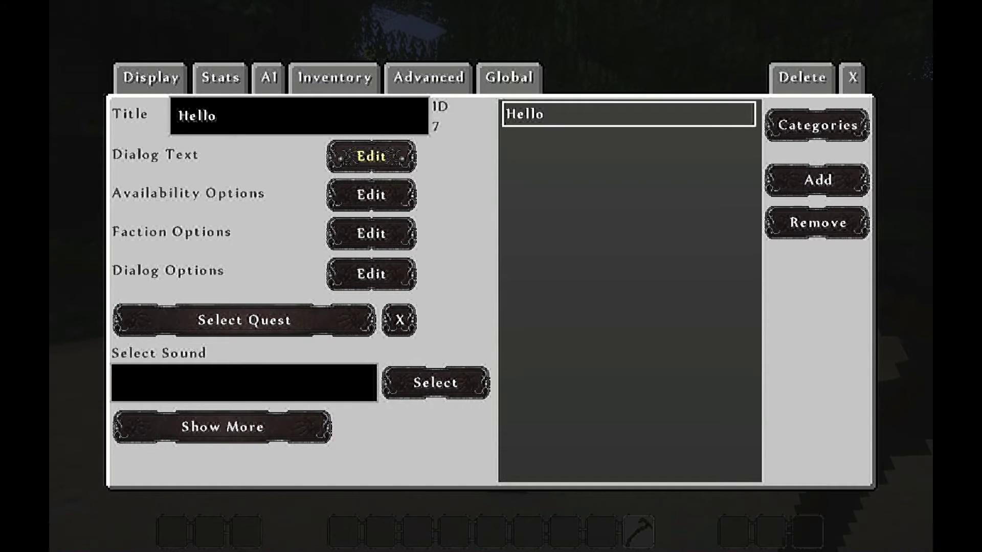
click(371, 156)
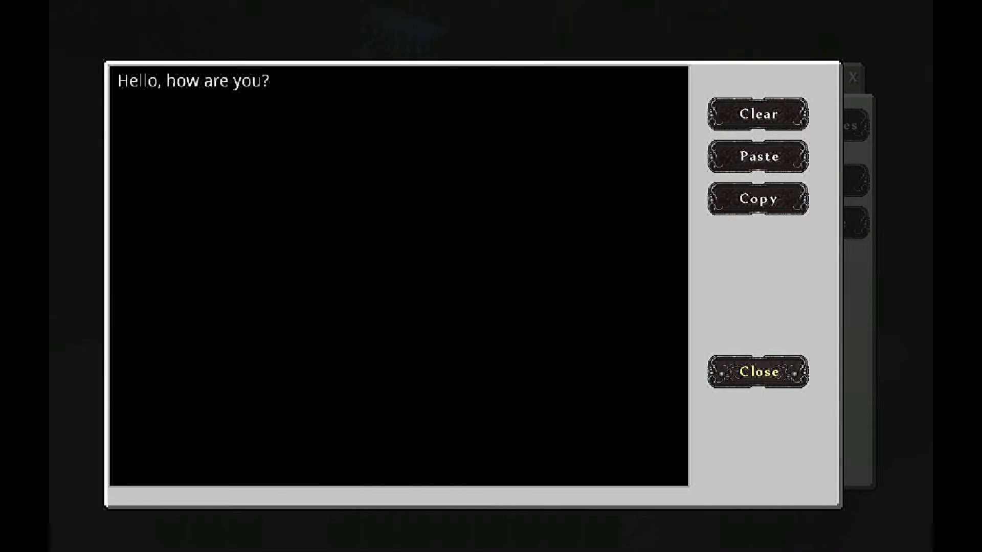
click(758, 372)
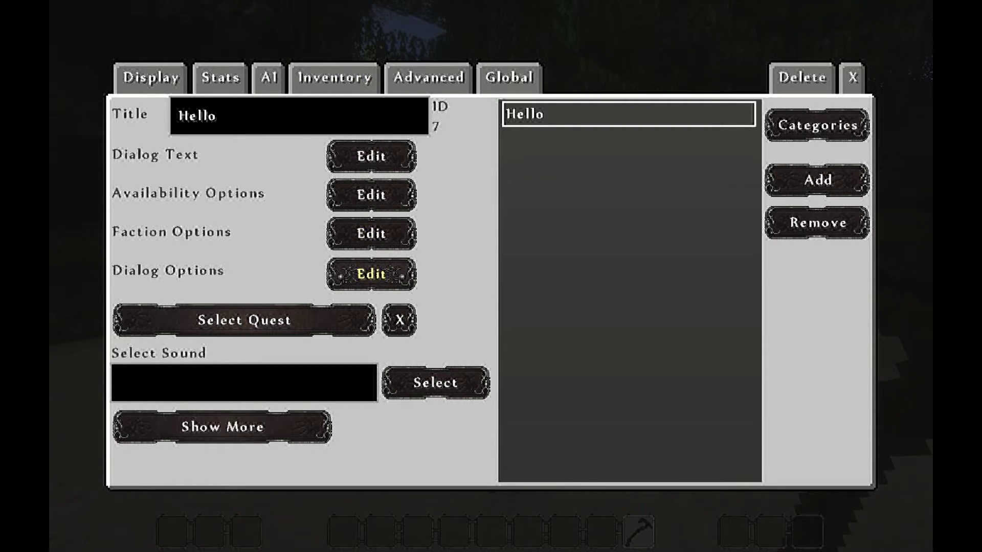
- Title the Hello dialog's first dialog option "Hello there, i am fine. How are you"
click(371, 274)
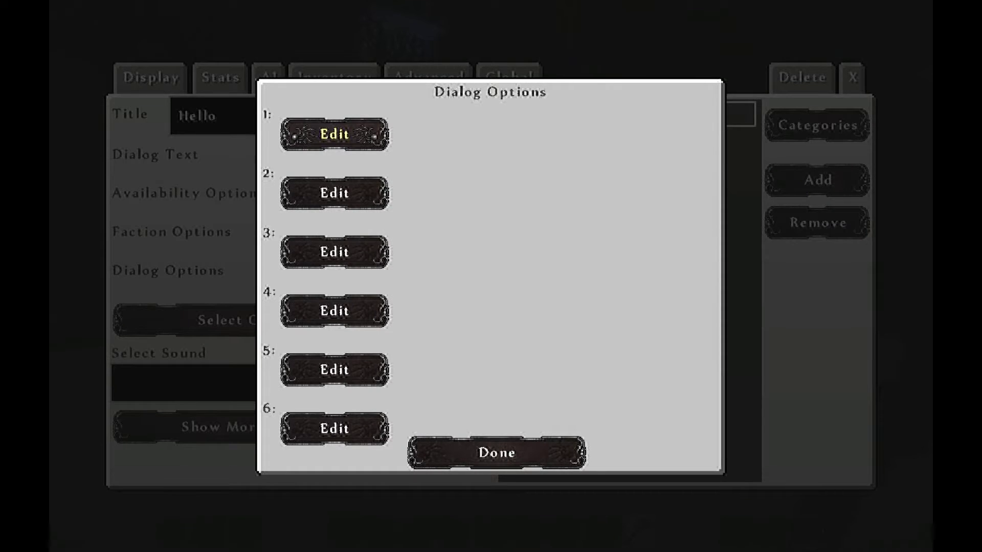
click(335, 134)
key(BackSpace)
key(BackSpace)
key(BackSpace)
key(BackSpace)
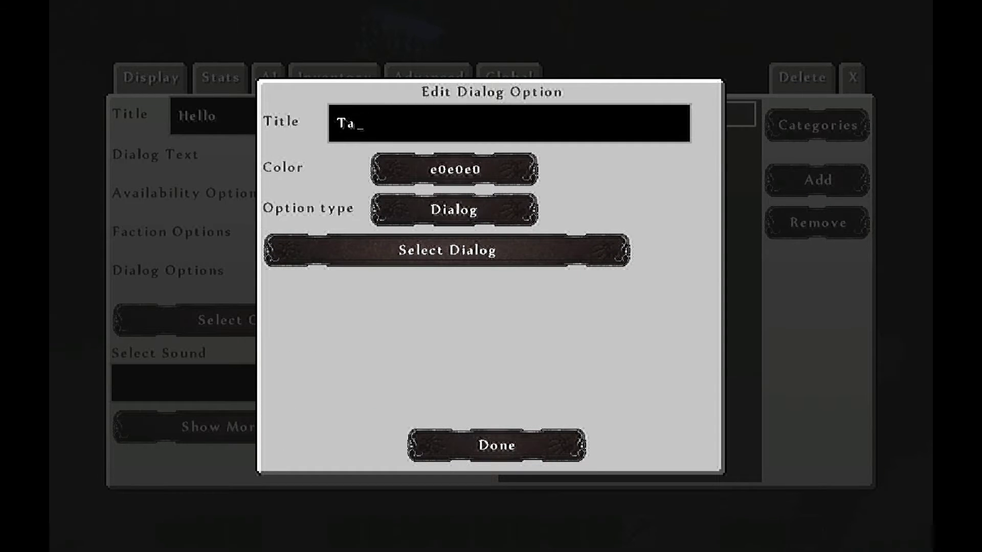
text(Hello ag)
key(BackSpace)
key(BackSpace)
text(there)
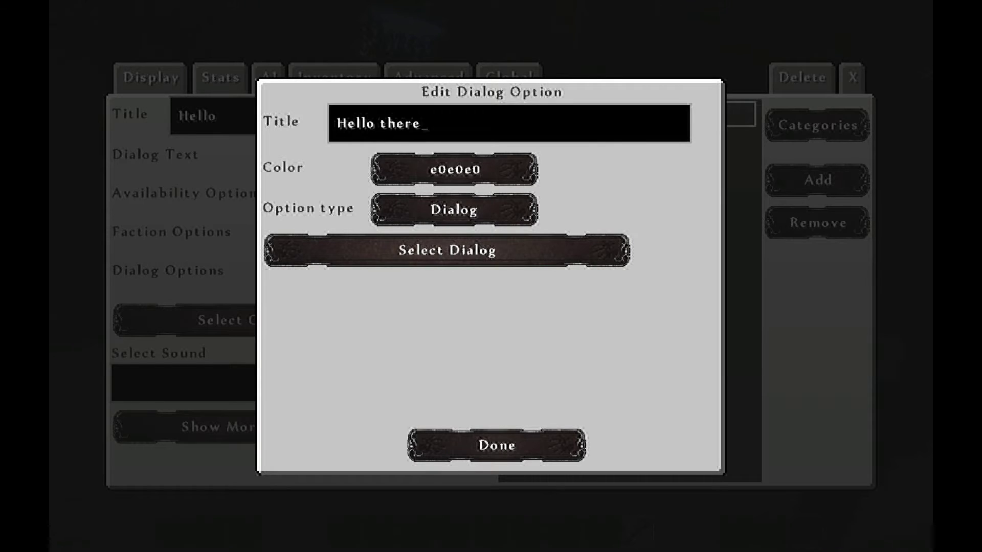
text(, i am fine. How are)
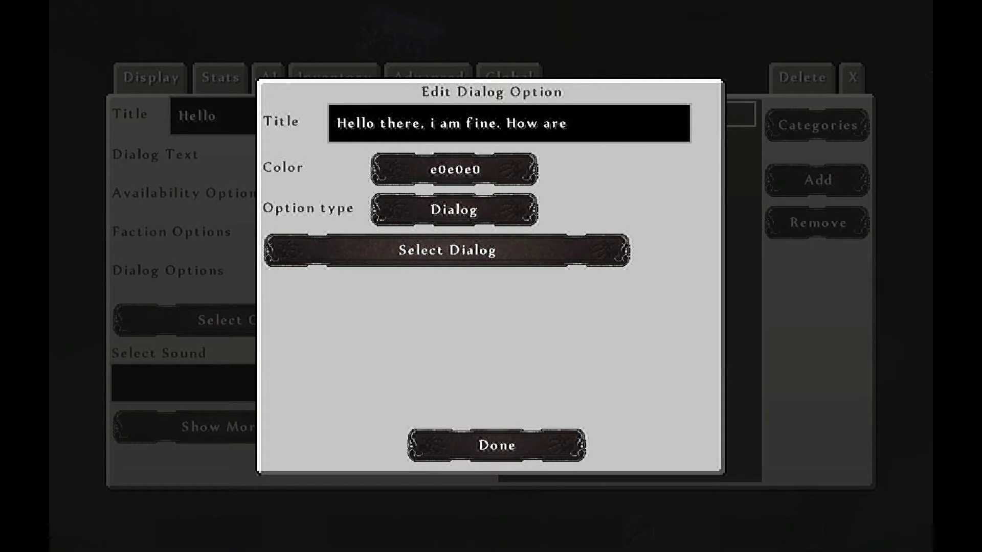
text( you)
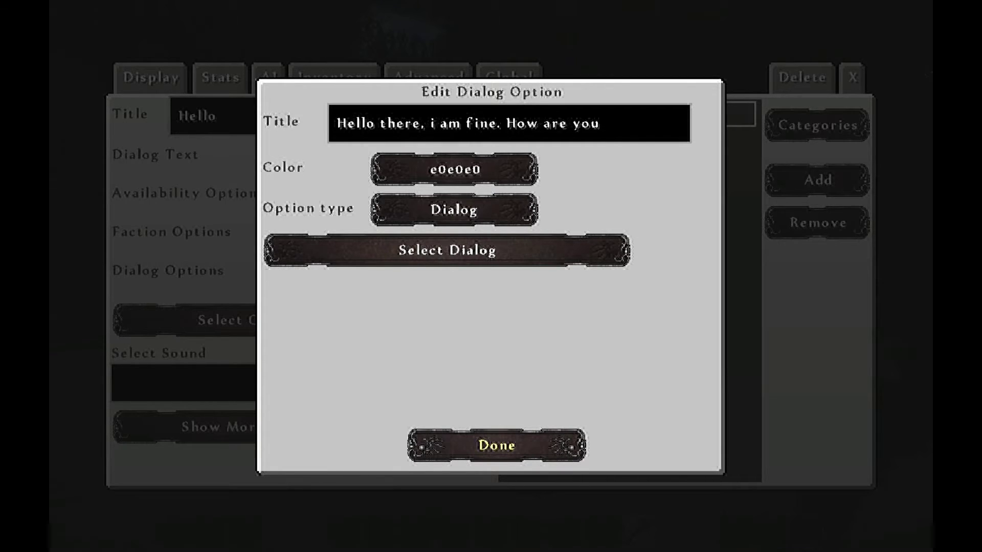
click(496, 445)
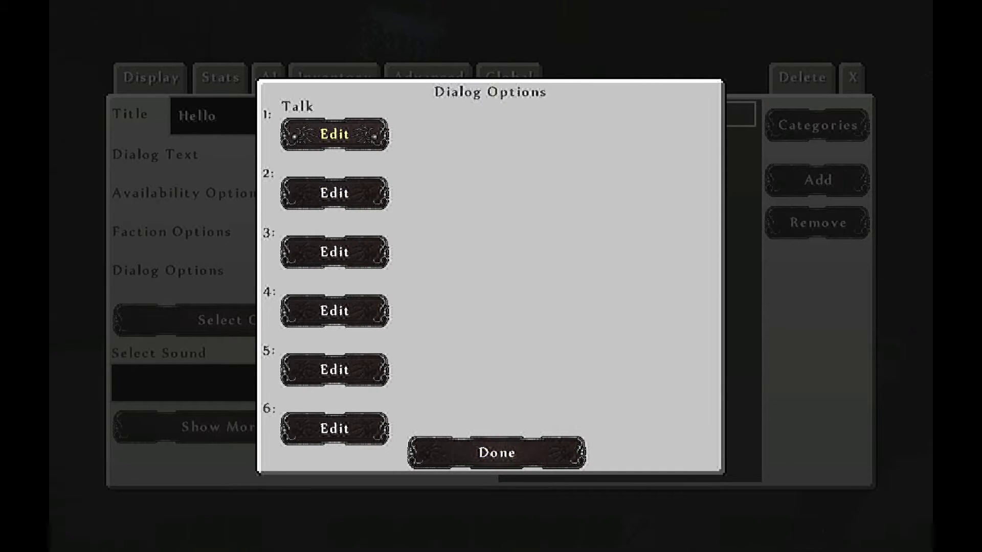
- Review the Hello dialog's first reply option and compare it with the dialog text
click(335, 134)
click(496, 445)
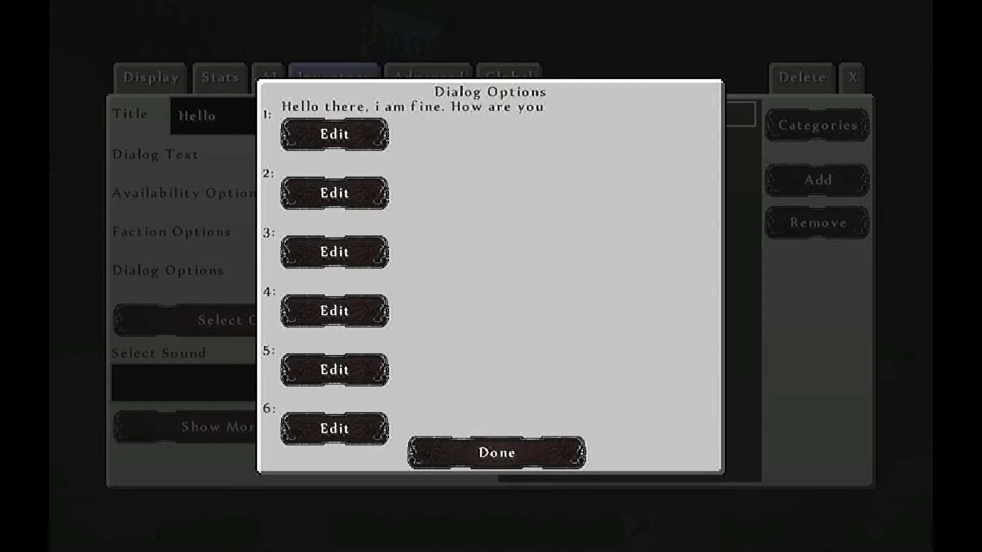
click(334, 134)
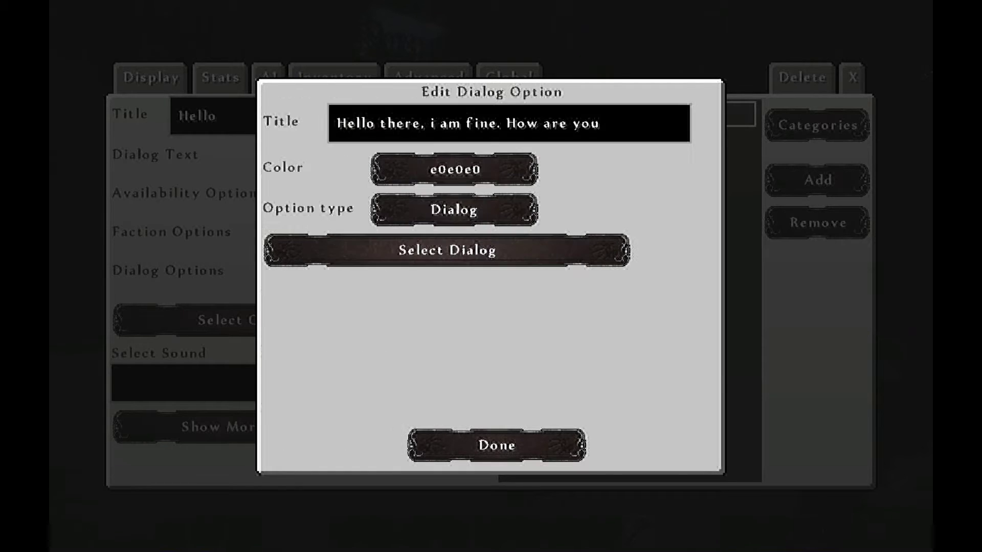
click(497, 446)
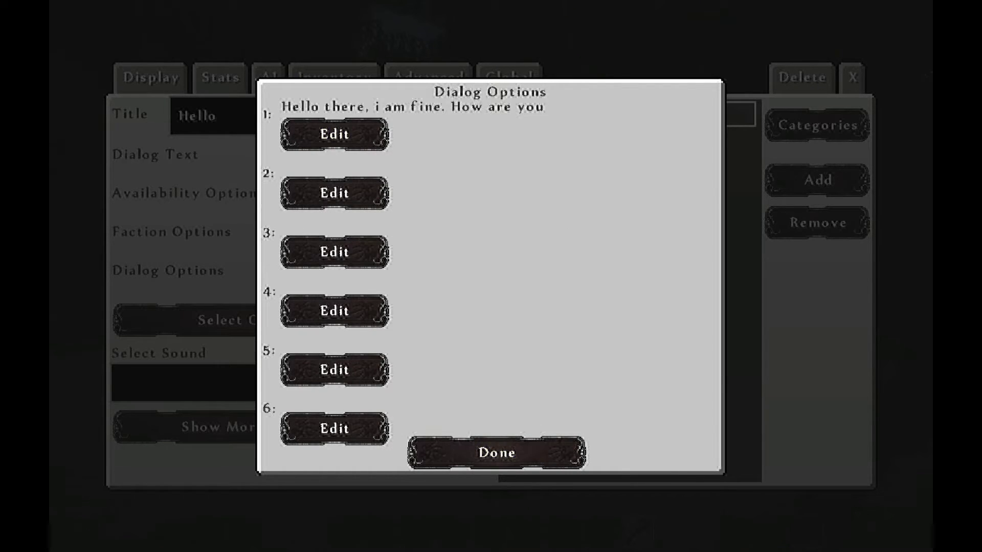
click(496, 452)
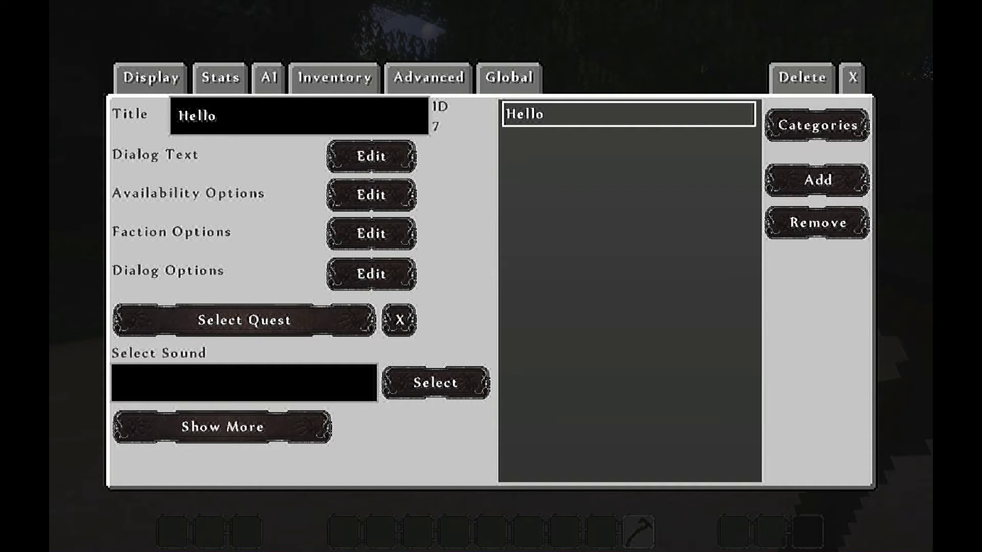
click(372, 156)
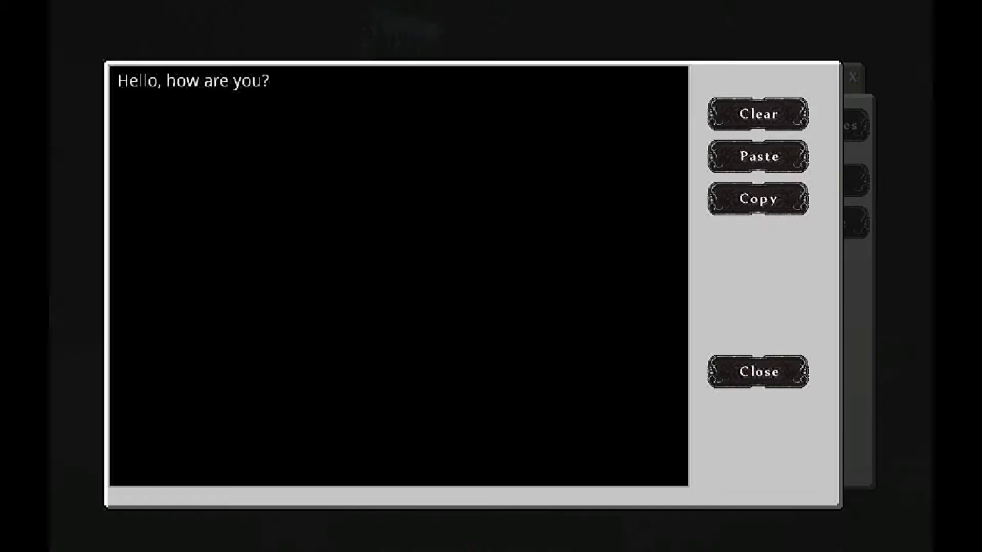
click(759, 372)
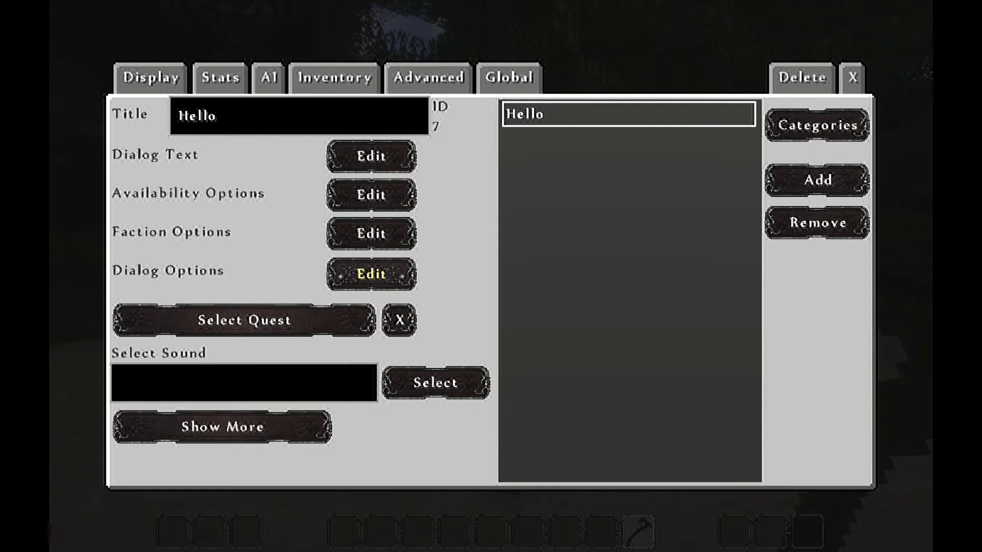
click(371, 274)
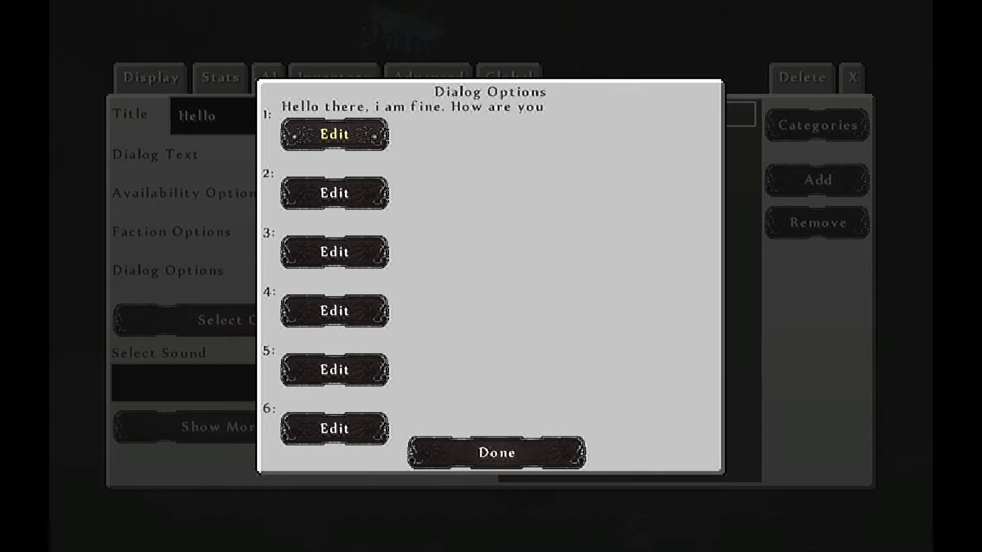
click(334, 134)
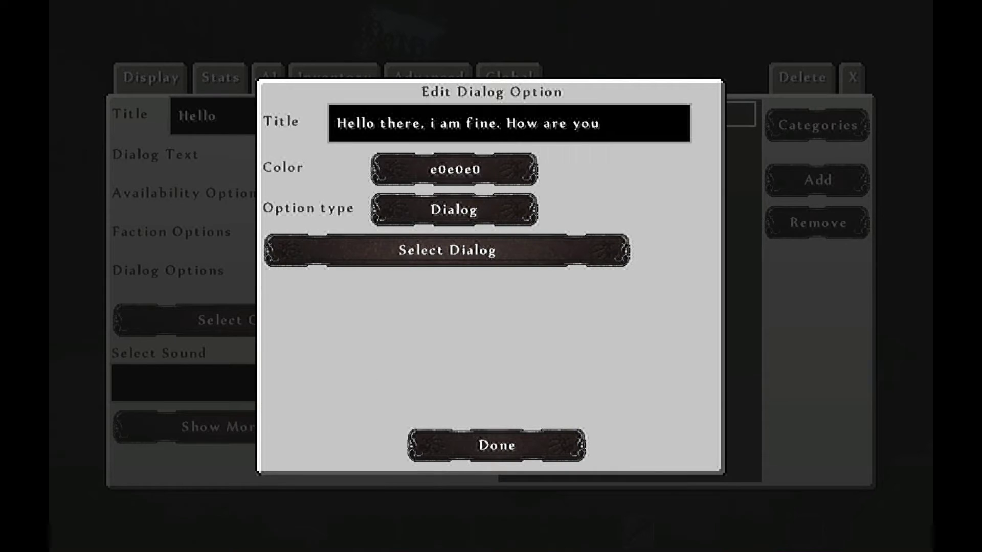
click(496, 445)
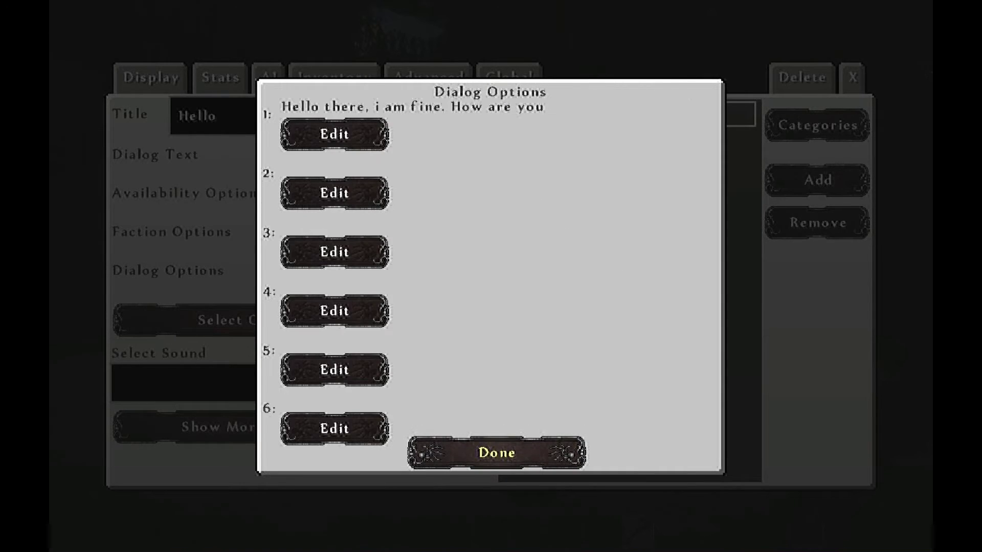
click(496, 451)
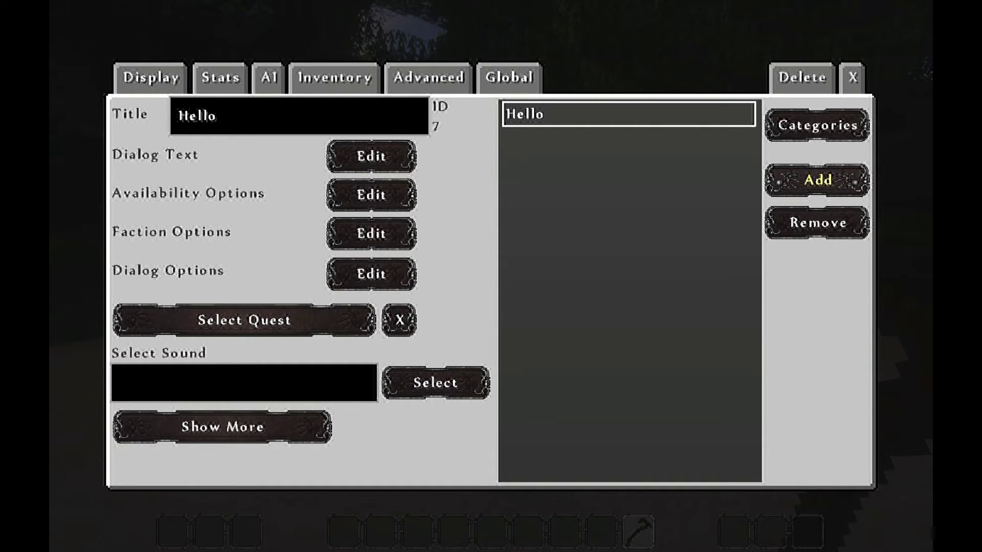
- Add a second dialog to the Tom category with the title "Im fine too thanks"
click(818, 181)
click(521, 140)
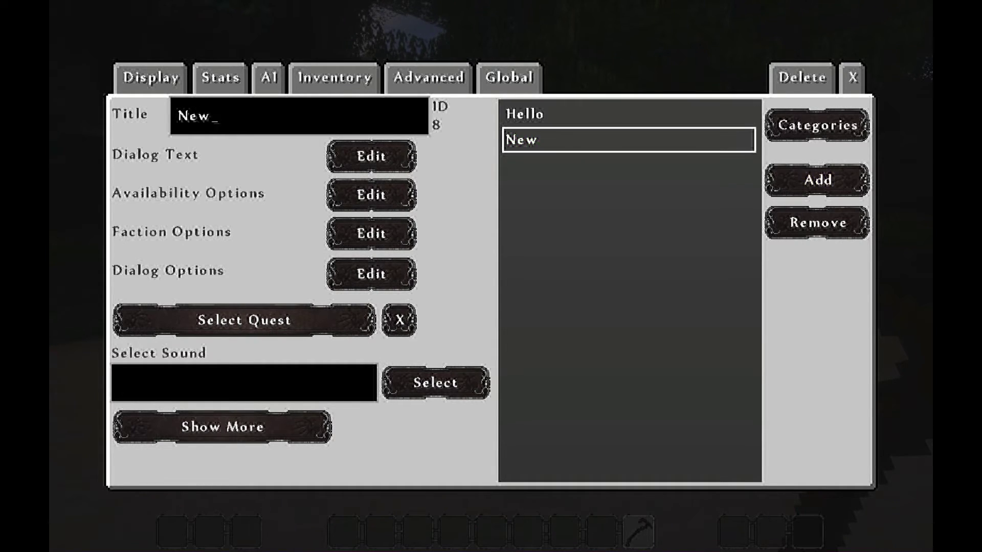
key(BackSpace)
key(BackSpace)
key(BackSpace)
text(1)
text(m fine to)
text(o thanks)
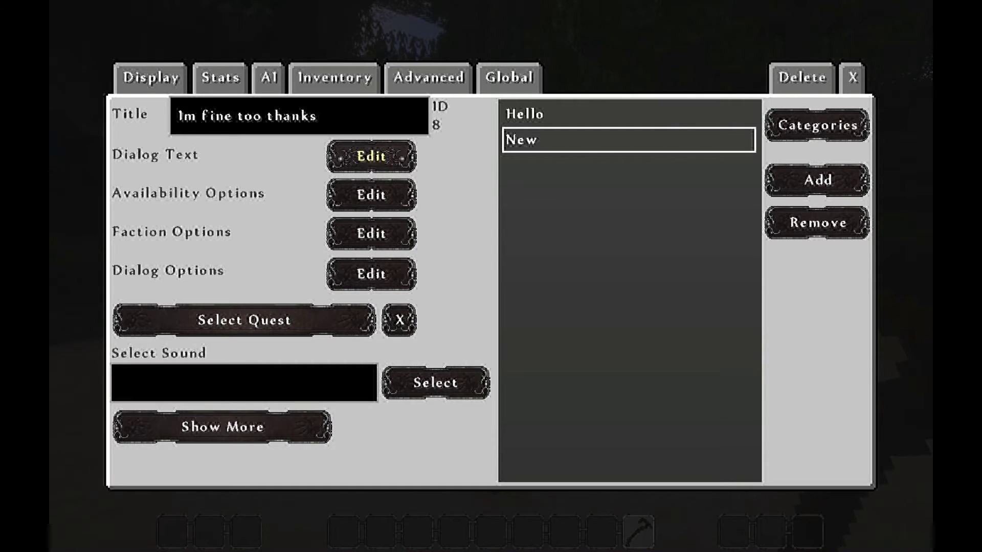
- Set the dialog text of the second Tom dialog to "Im fine too, thanks"
click(371, 156)
text(Im fine too)
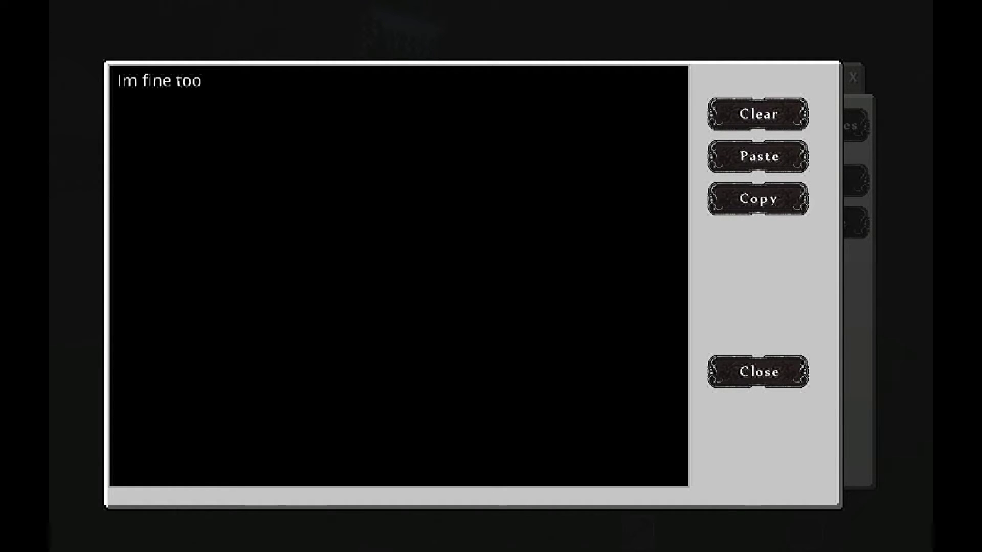
text(, thanks)
click(759, 371)
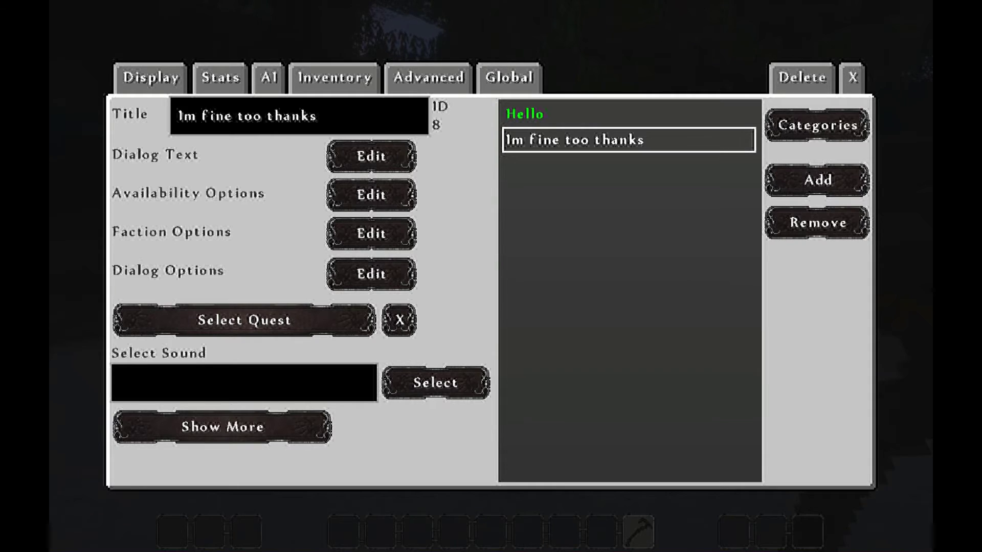
- Go through the option types for the Hello dialog's first dialog option and set it to Dialog
click(524, 114)
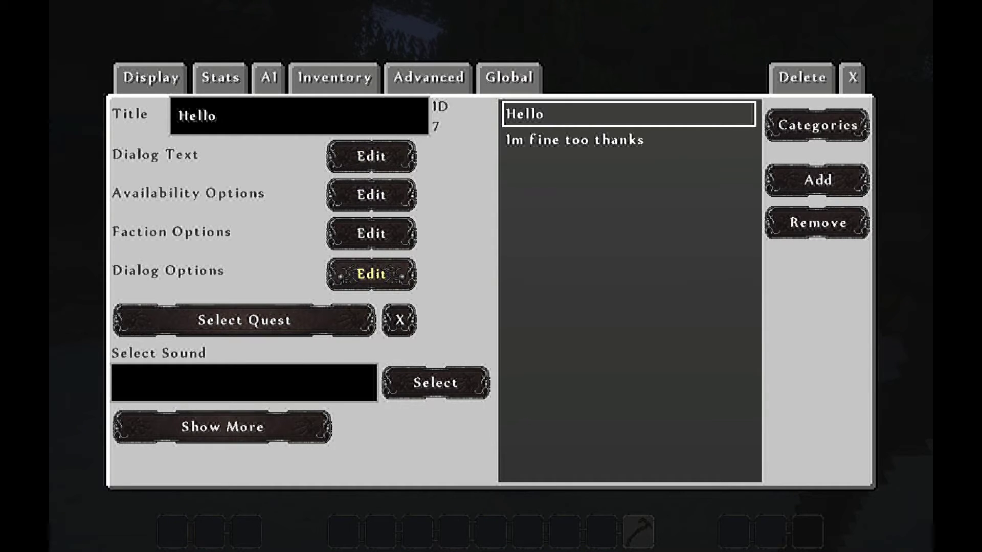
click(371, 273)
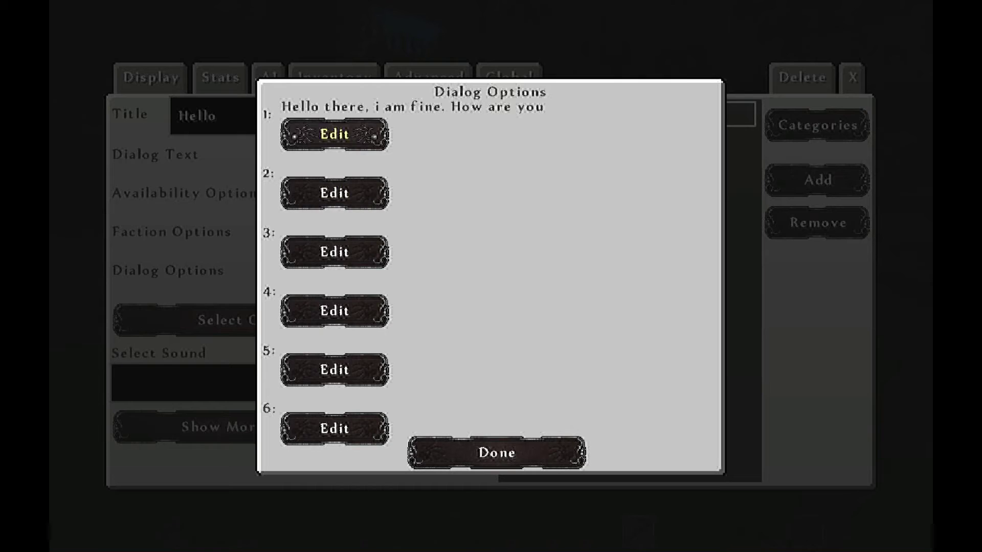
click(334, 134)
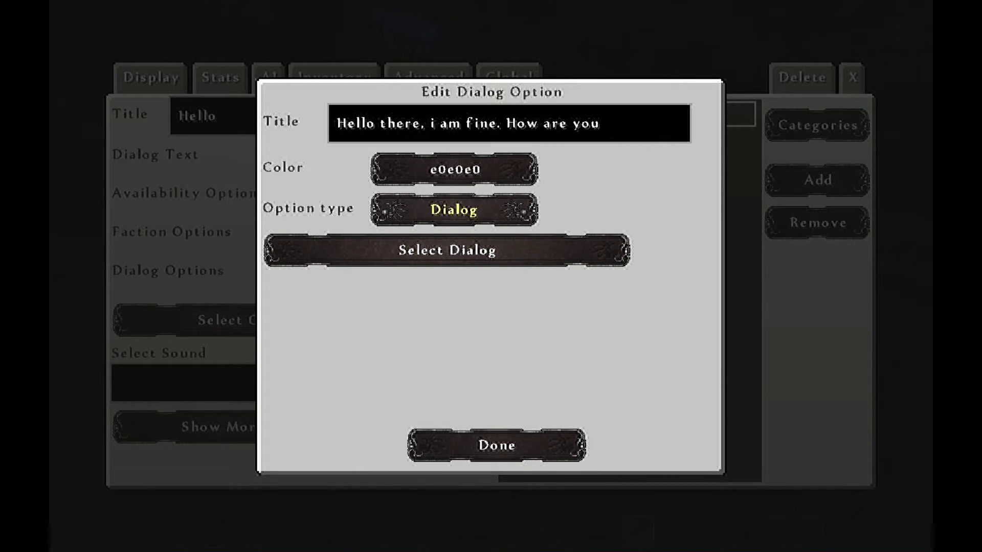
click(454, 209)
click(454, 210)
click(454, 210)
click(454, 210)
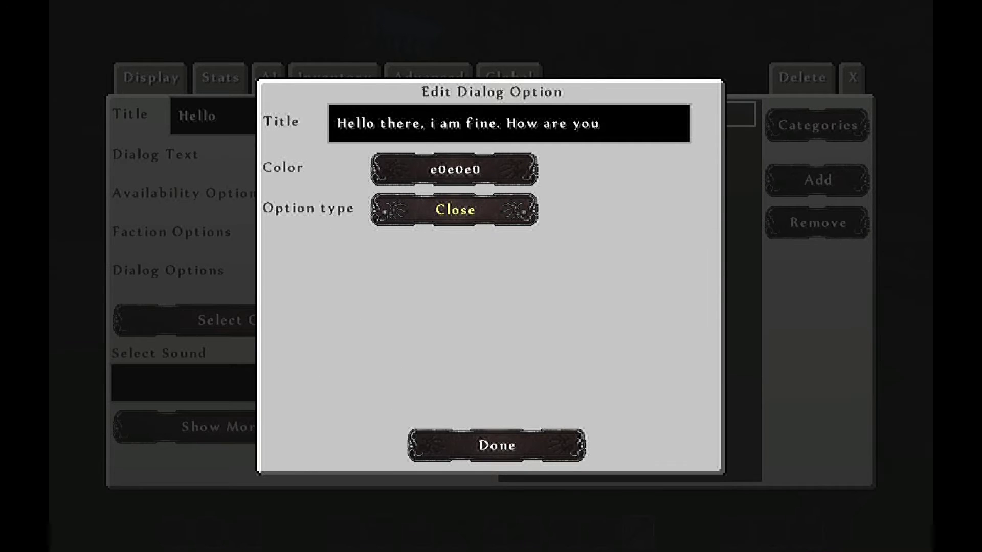
click(454, 210)
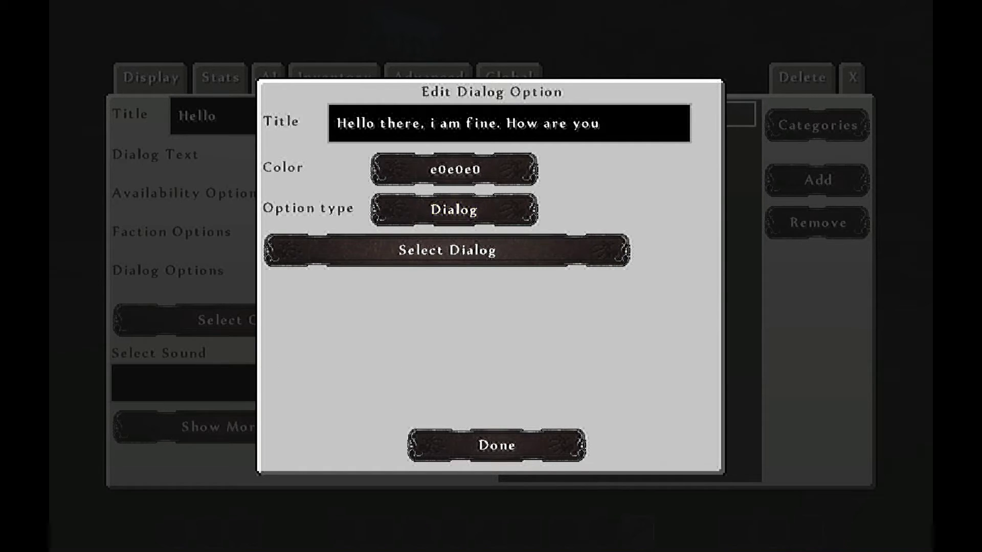
- Link the Hello dialog's first option to the "Im fine too thanks" dialog in the Tom category and close the NPC editor
click(447, 250)
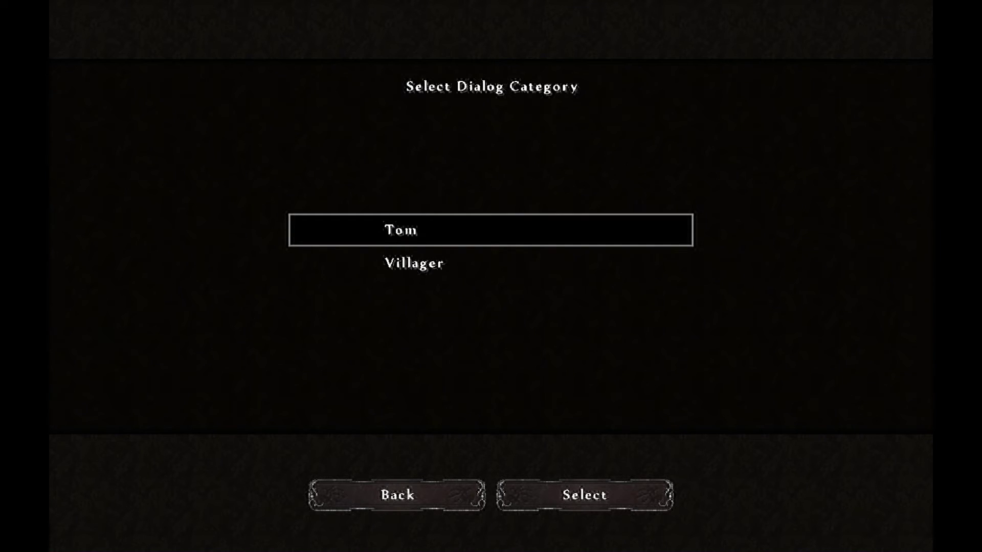
click(585, 495)
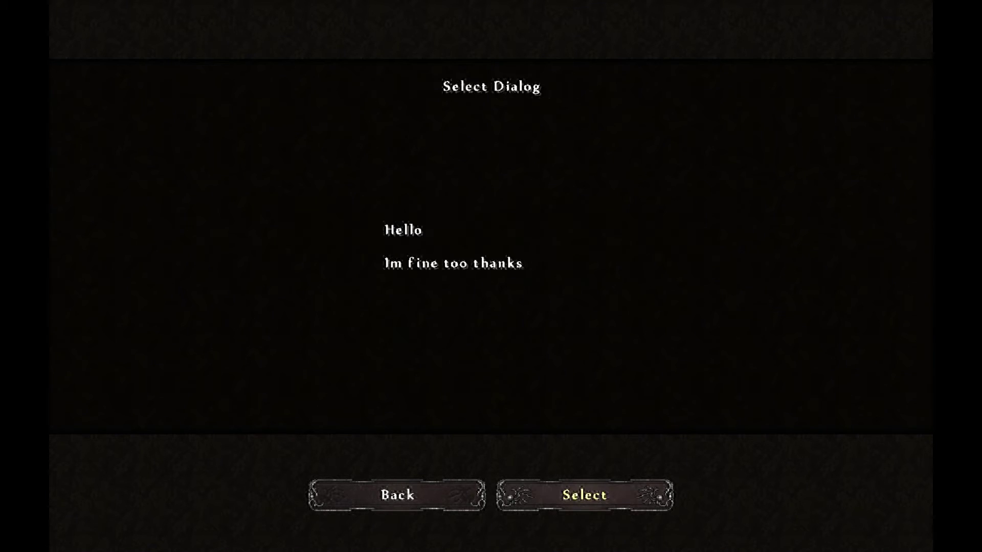
click(445, 230)
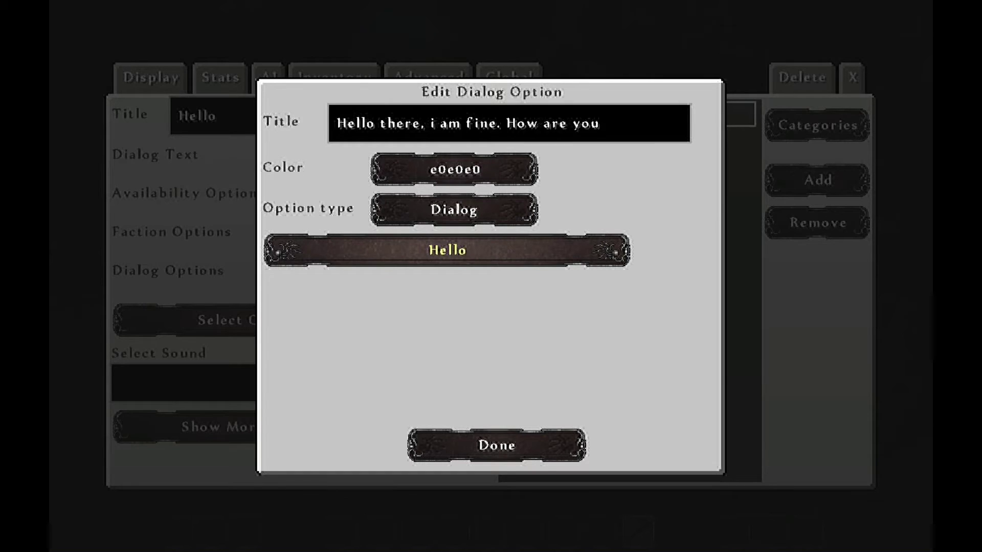
click(447, 250)
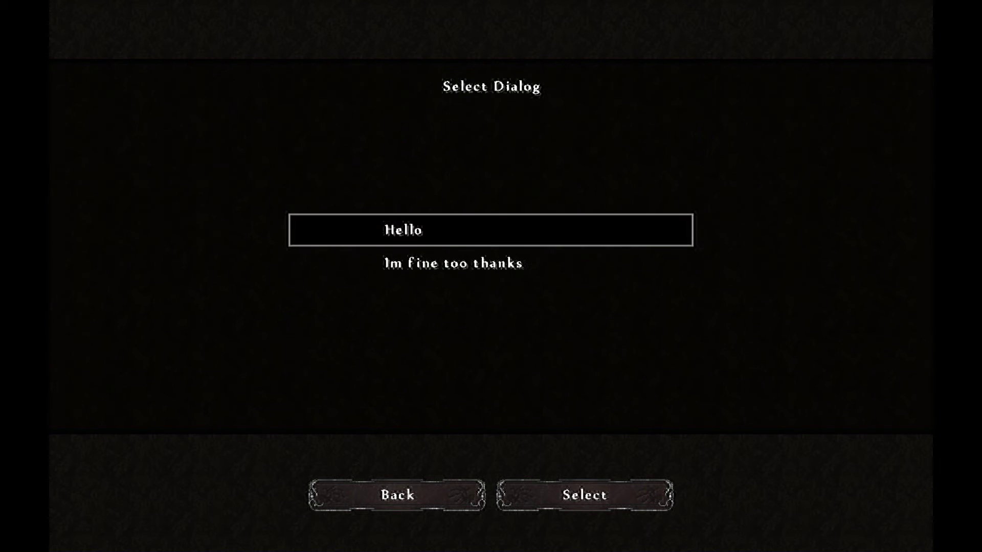
click(454, 263)
click(585, 495)
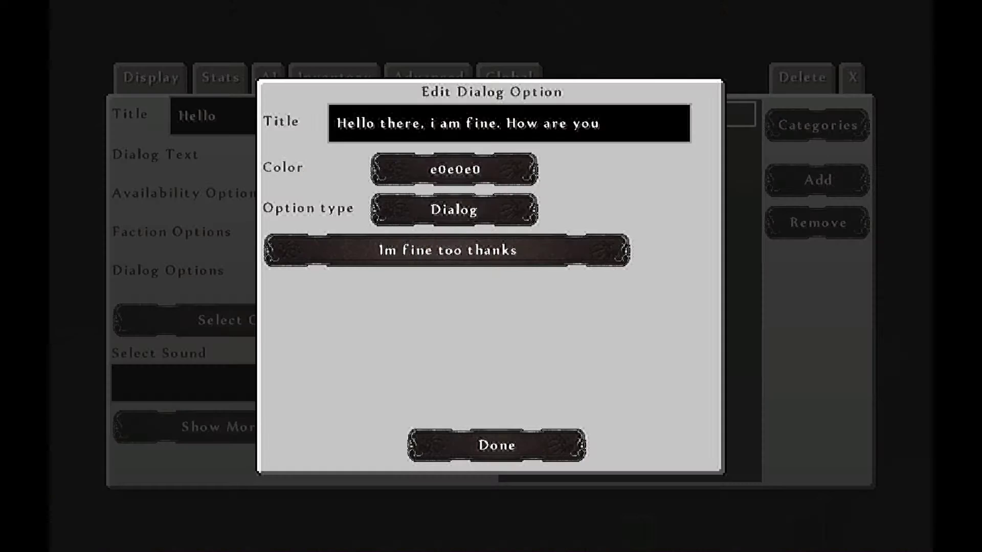
click(496, 445)
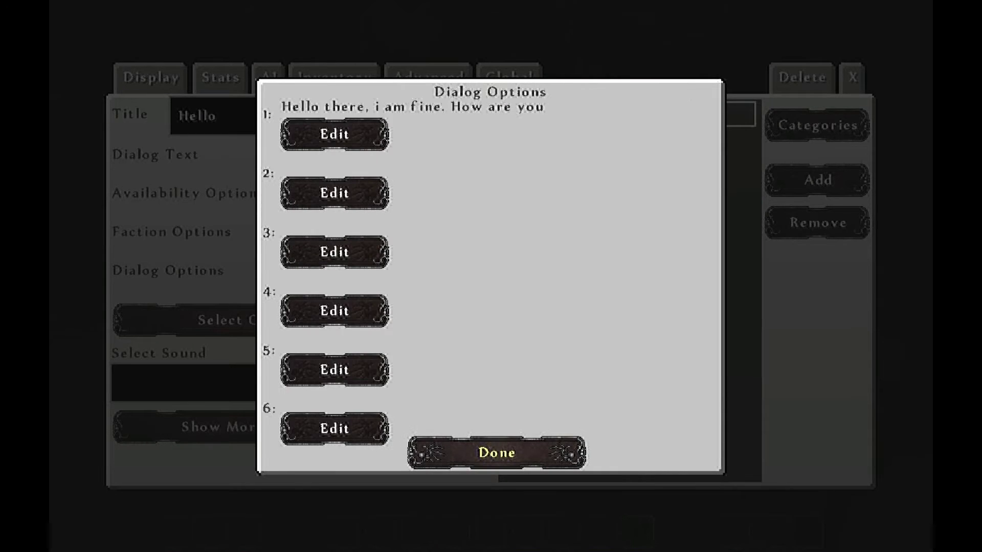
click(495, 451)
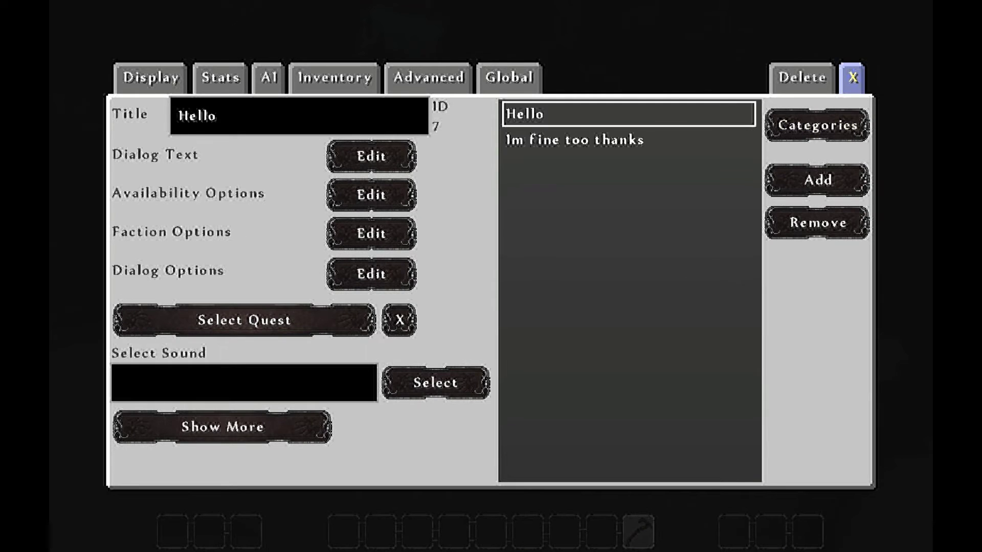
click(853, 78)
- Set the world time to 0 with the command /time set 0
scroll(492, 275, up, 1)
text(t/time set 0)
key(Return)
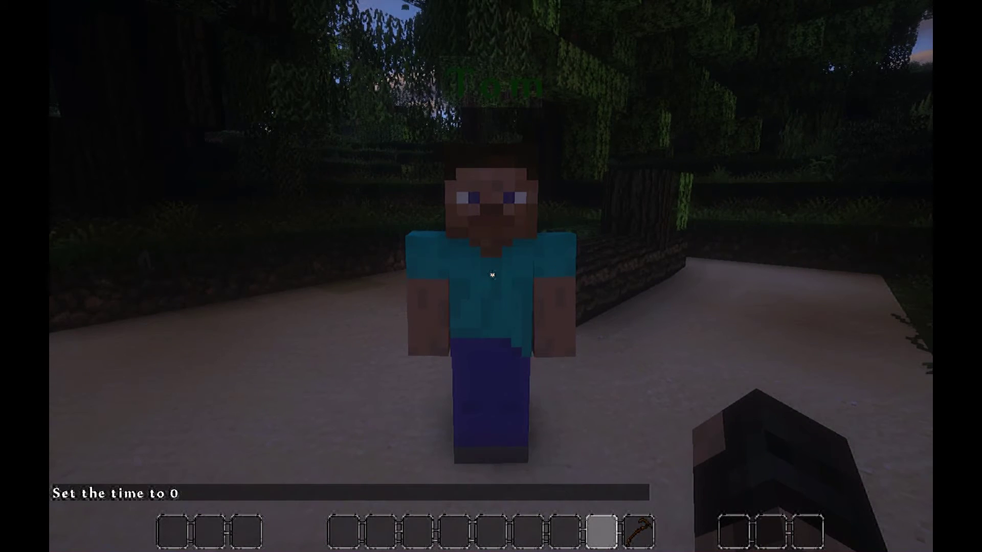
- Assign the Hello dialog from the Tom category to dialog slot 0 of the Tom NPC and leave its editor
key(9)
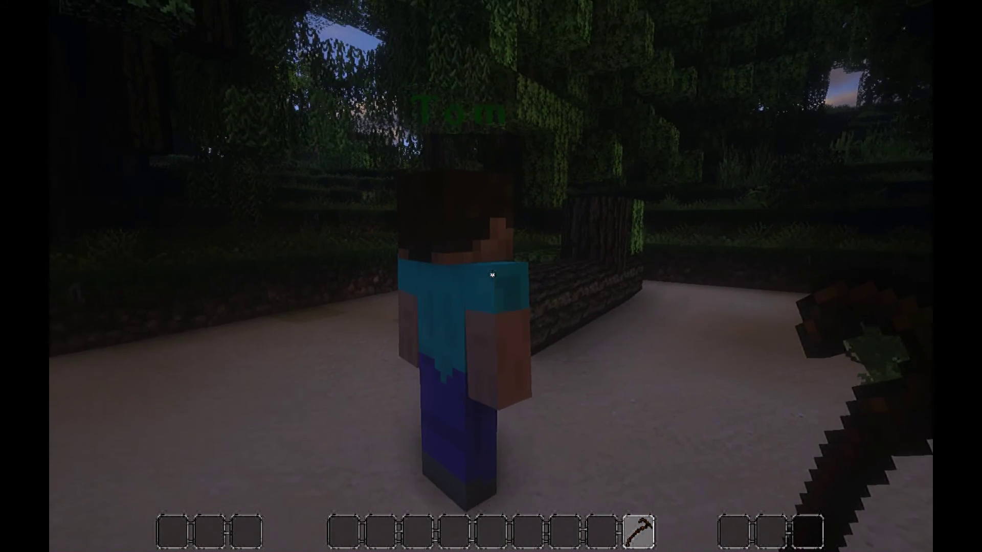
right_click(492, 275)
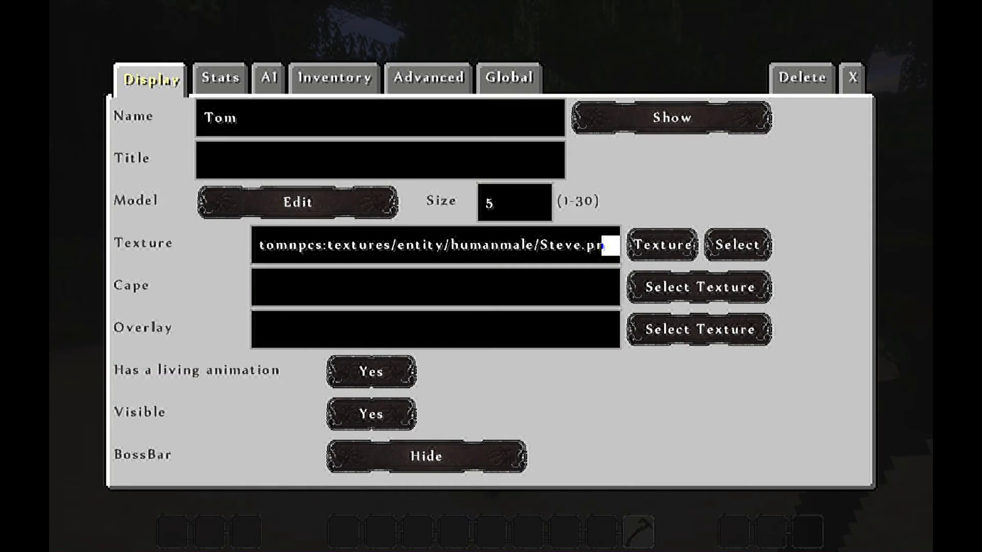
click(429, 77)
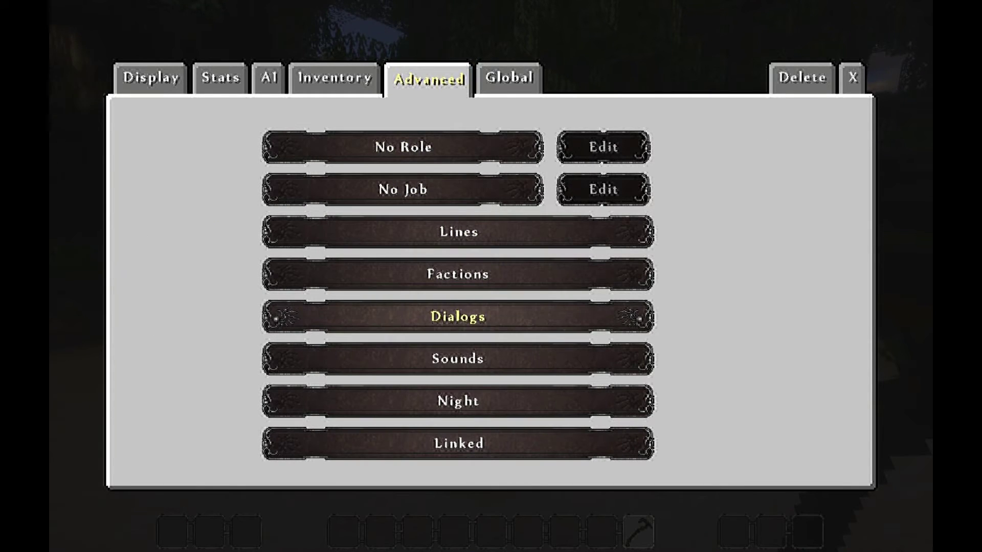
click(458, 317)
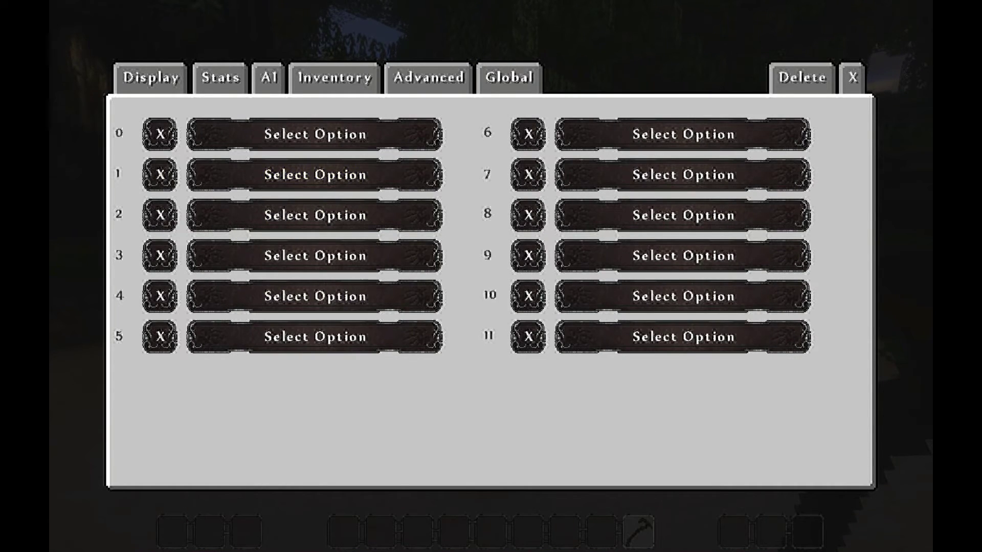
click(315, 134)
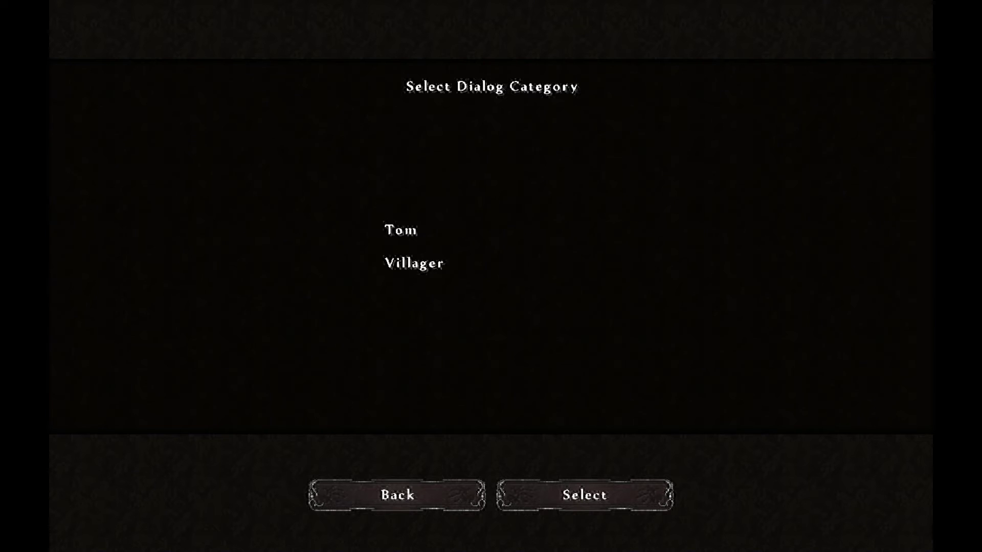
click(401, 230)
key(Return)
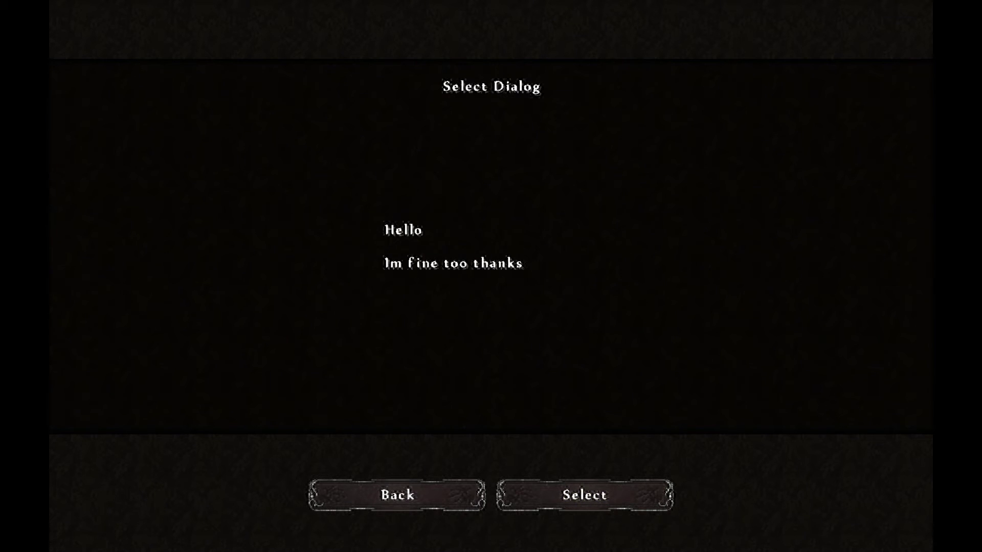
key(Return)
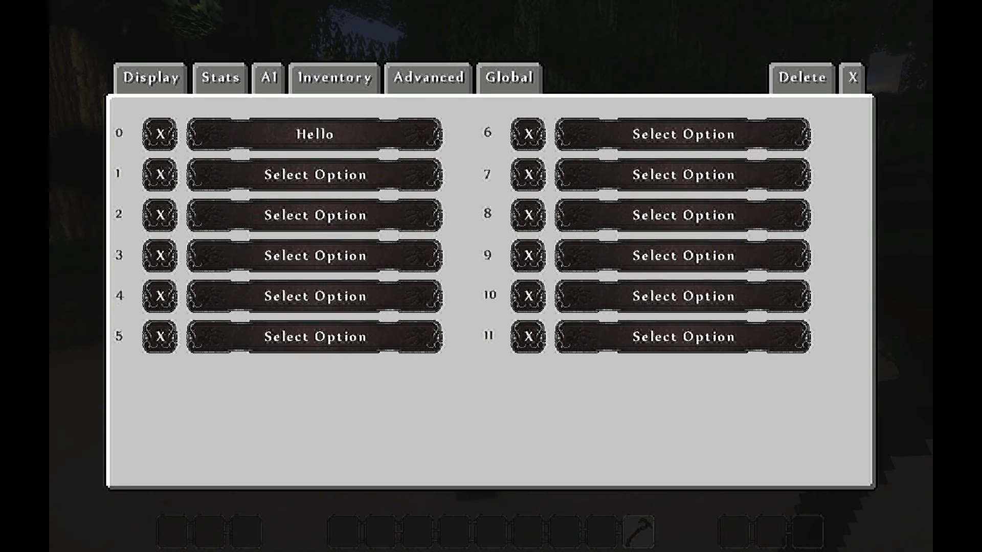
key(Return)
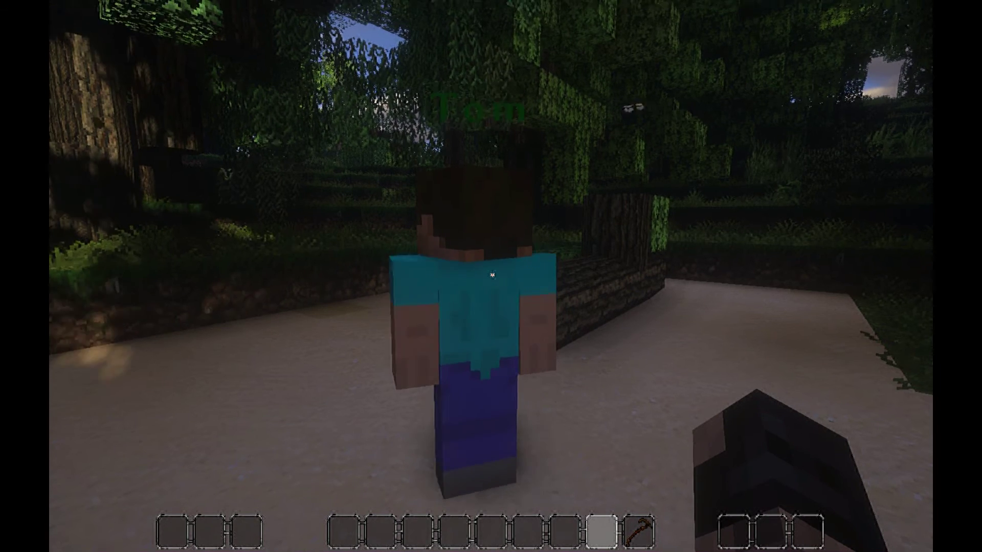
- Test the conversation by talking to Tom and choosing the reply "Hello there, i am fine. How are you"
right_click(492, 275)
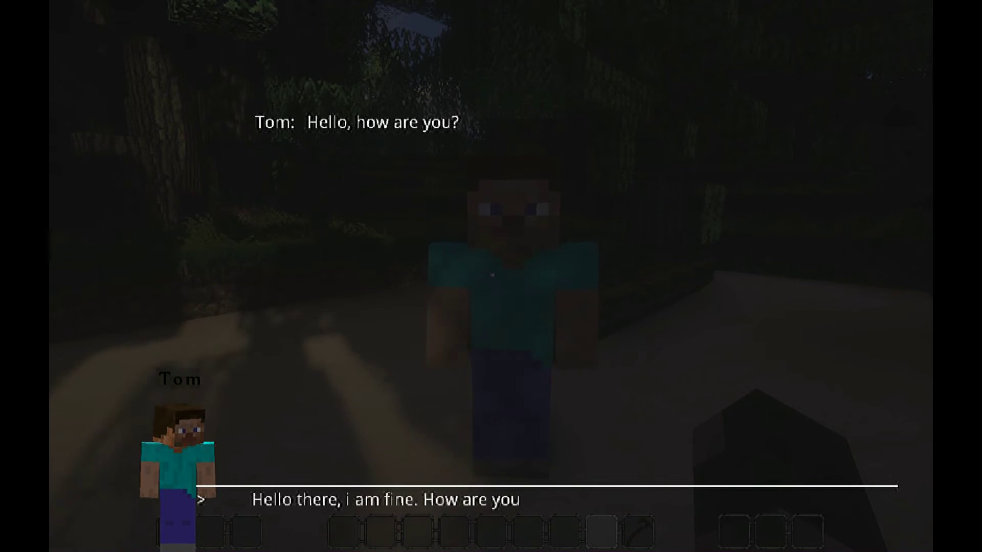
click(493, 275)
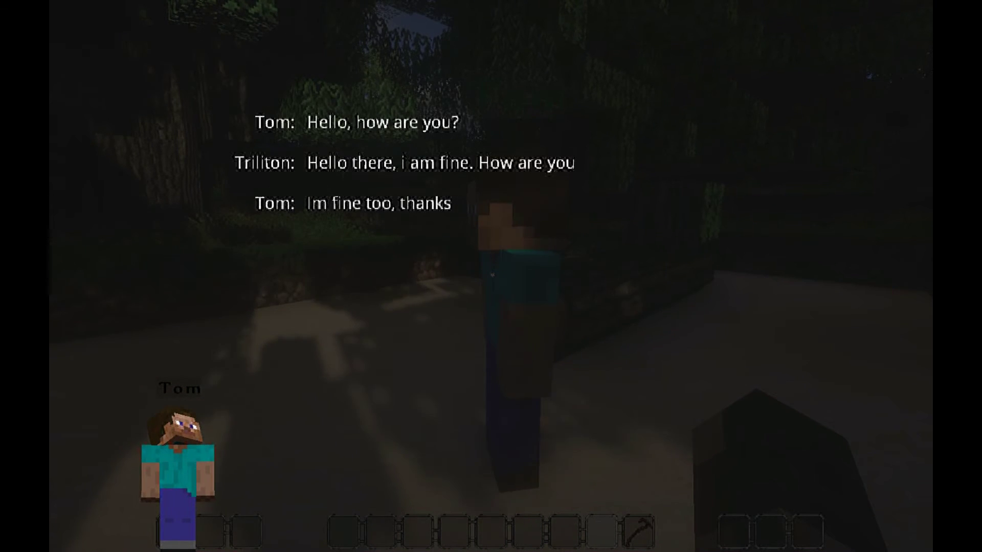
key(Escape)
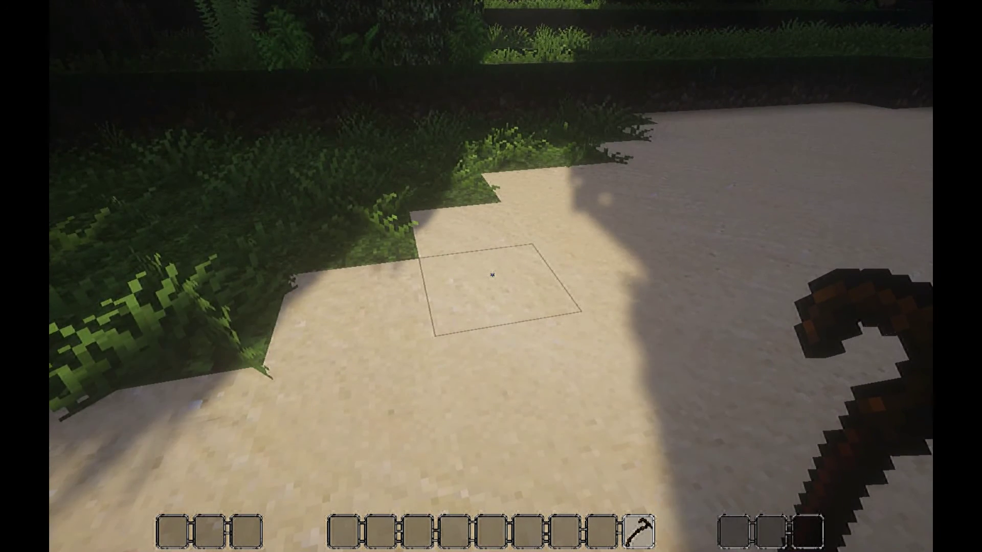
- Spawn a second NPC on the sandy path with the NPC wand and name it Jerry
right_click(492, 275)
click(281, 118)
key(BackSpace)
key(BackSpace)
key(BackSpace)
key(BackSpace)
key(BackSpace)
key(BackSpace)
key(BackSpace)
key(BackSpace)
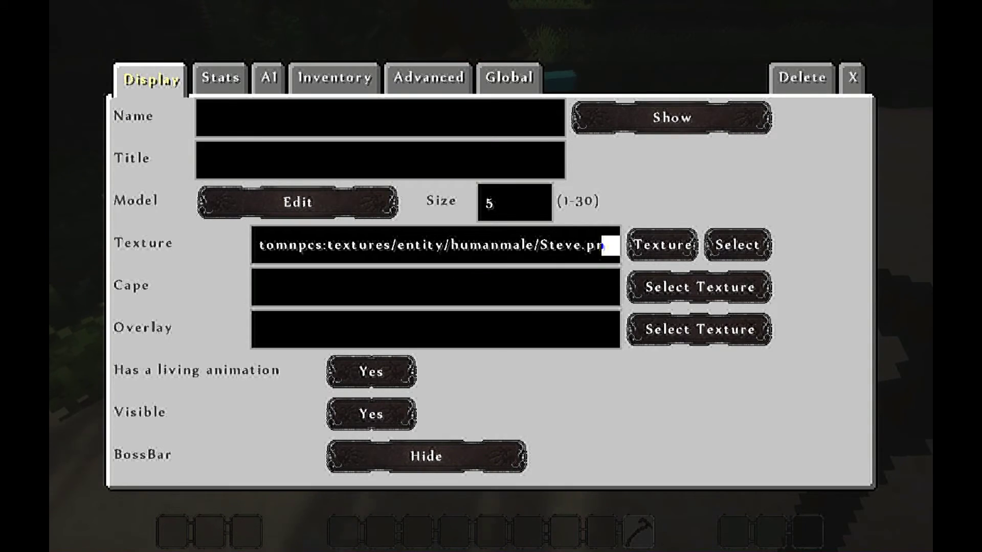
text(Jerry)
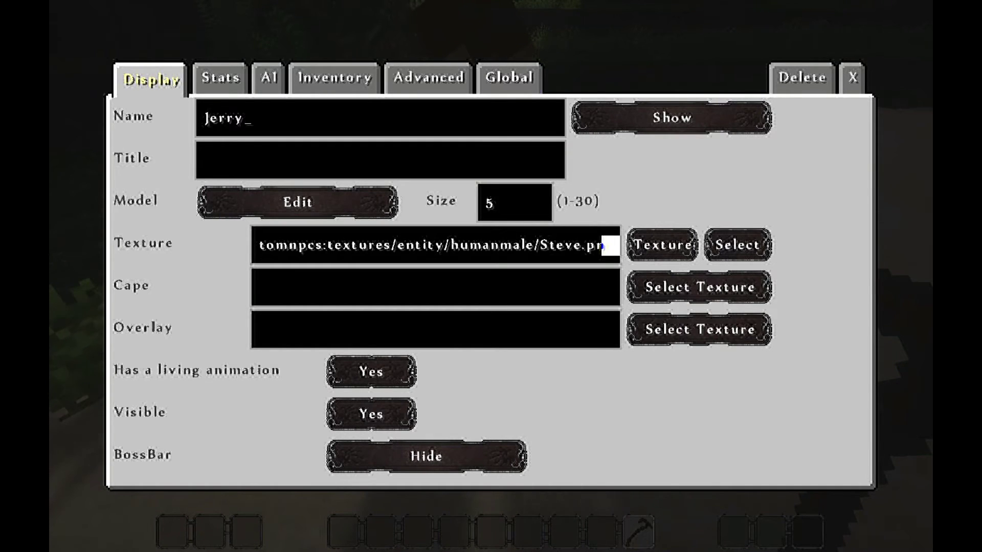
click(853, 78)
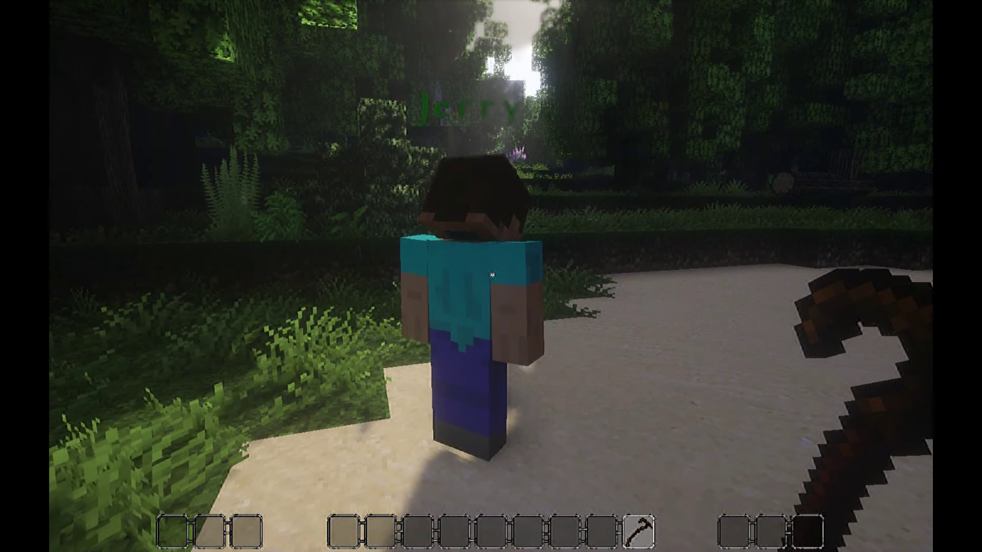
- Delete the default "Hello @p" text from Jerry's interact lines and close the editor
right_click(492, 275)
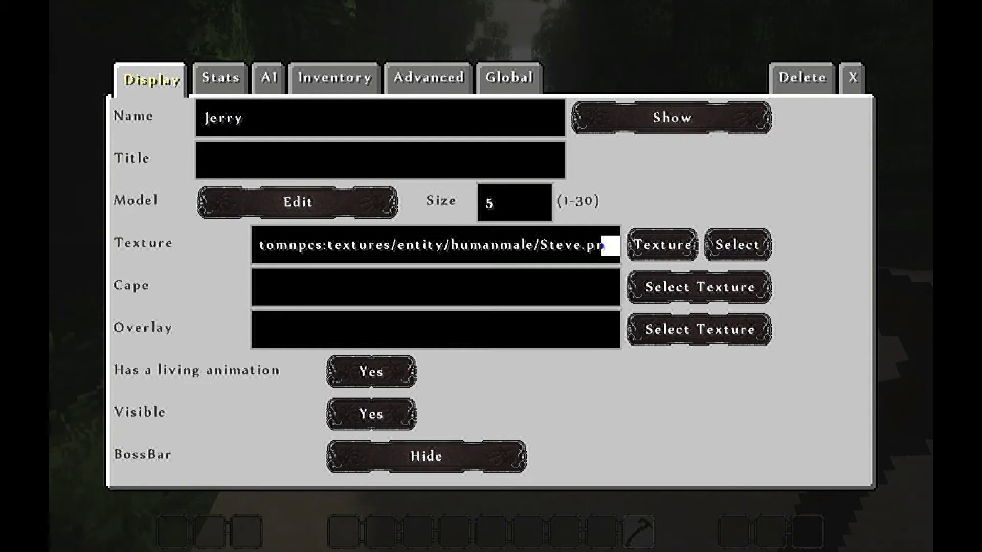
click(429, 78)
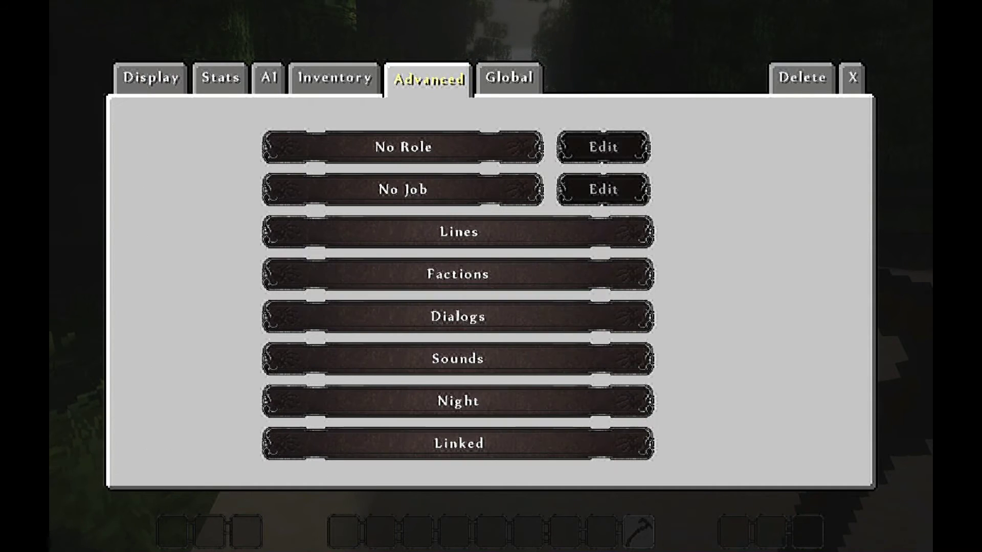
click(459, 231)
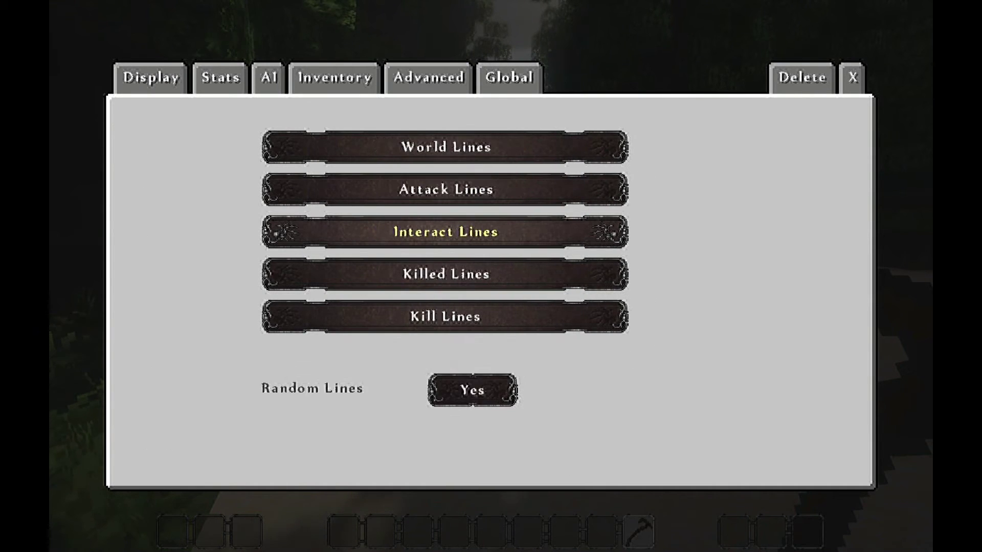
click(446, 232)
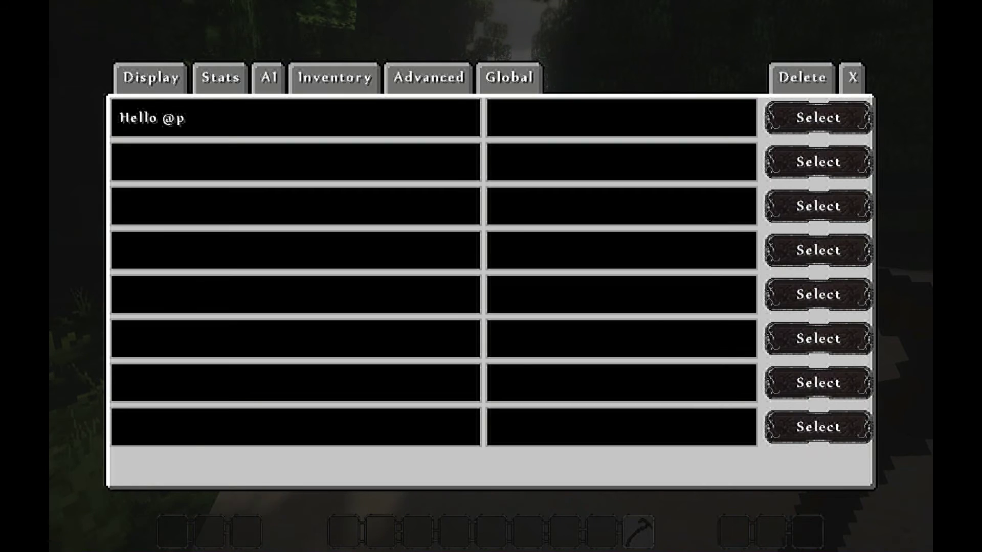
key(BackSpace)
key(BackSpace)
key(BackSpace)
key(BackSpace)
key(BackSpace)
key(BackSpace)
key(BackSpace)
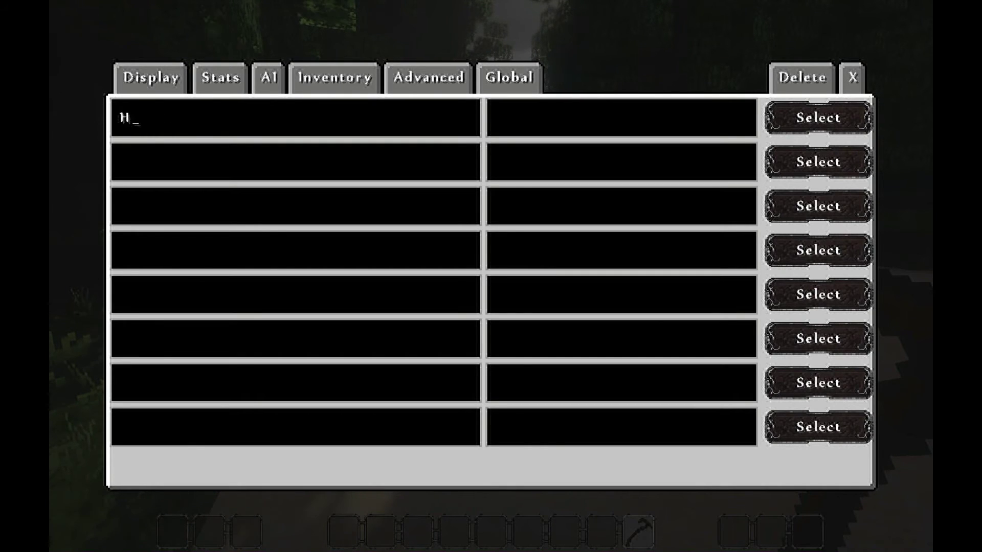
click(853, 78)
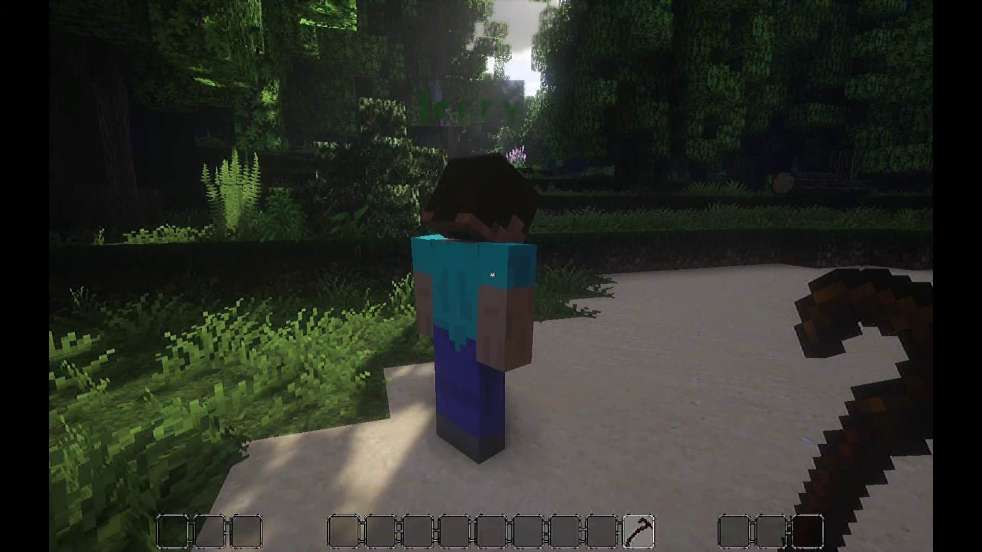
- Open the Jerry NPC's editor with the wand and add a global dialog category named Jerry
right_click(491, 276)
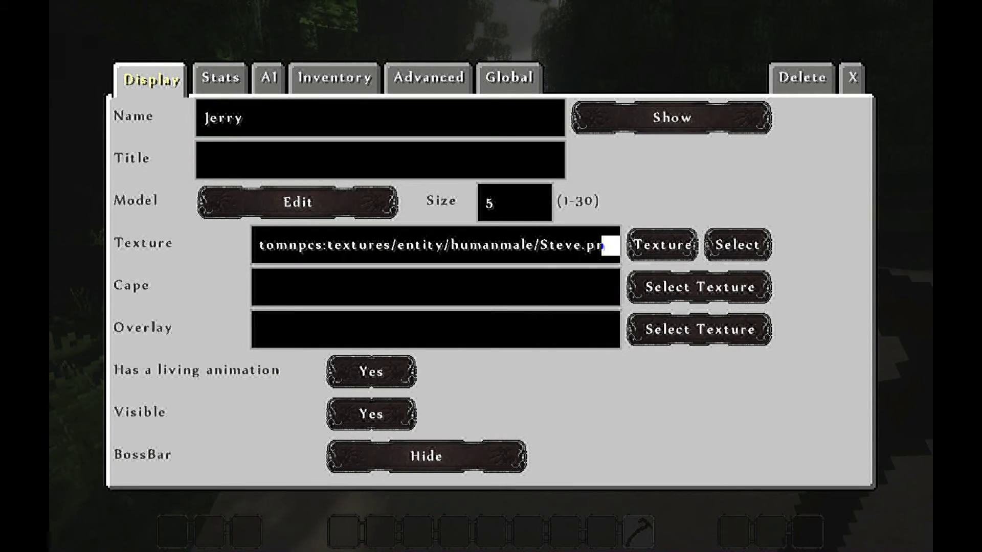
click(510, 77)
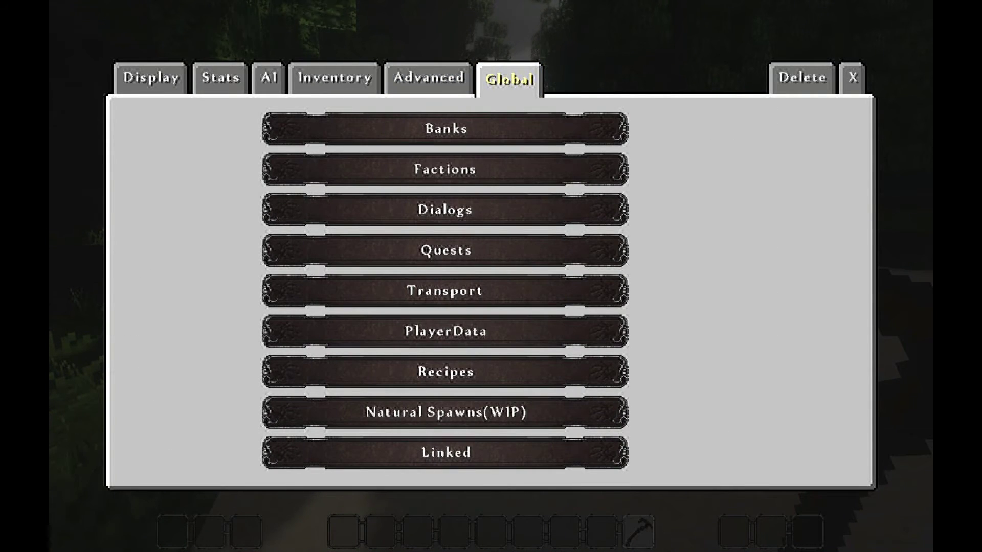
click(445, 210)
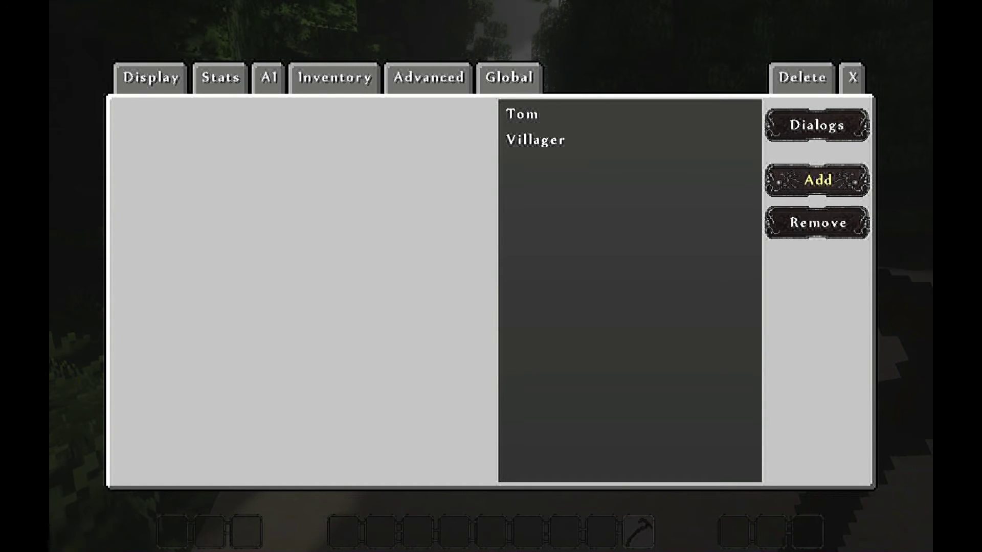
click(818, 180)
click(521, 114)
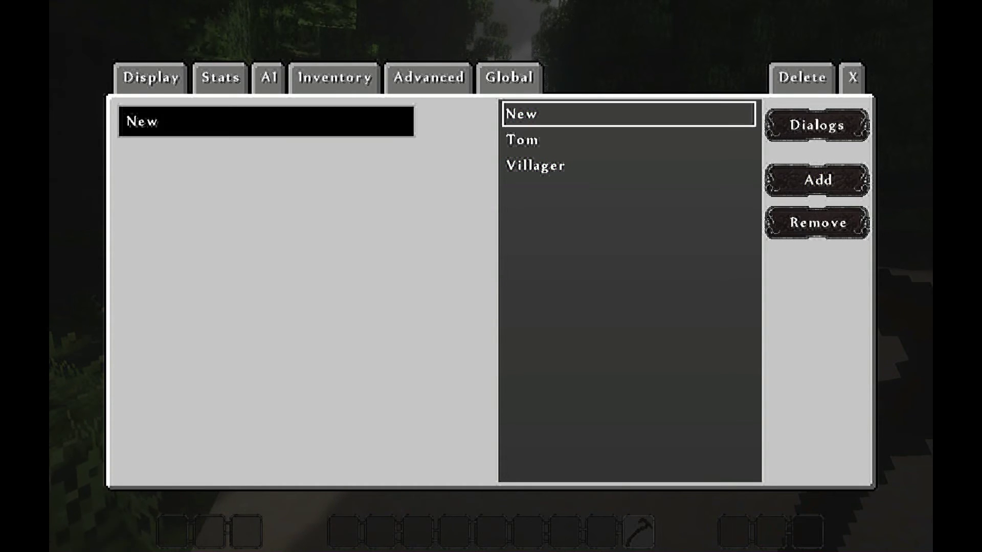
key(BackSpace)
key(BackSpace)
key(BackSpace)
text(Jerry)
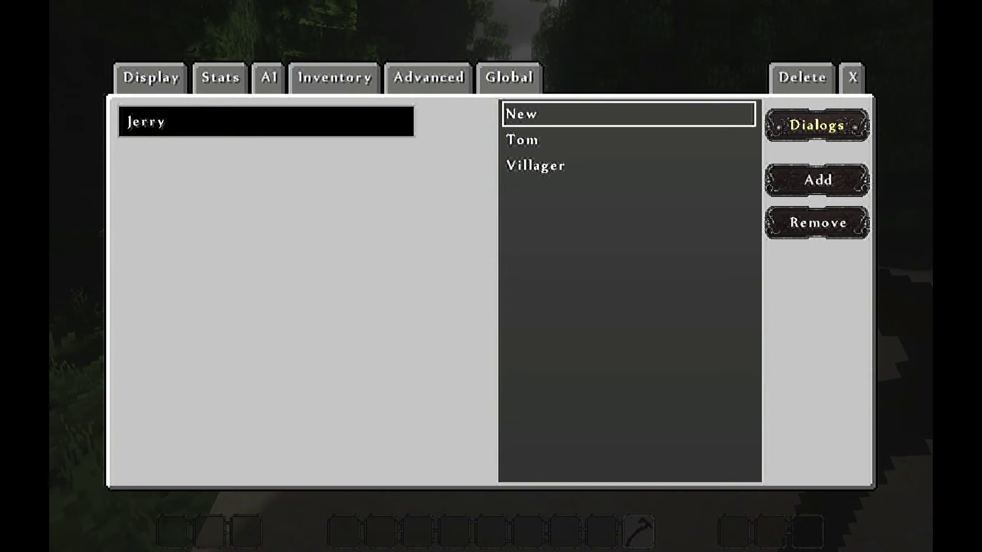
- Add a dialog titled "Greetings" to the Jerry category and set its dialog text to "Greetings"
click(817, 125)
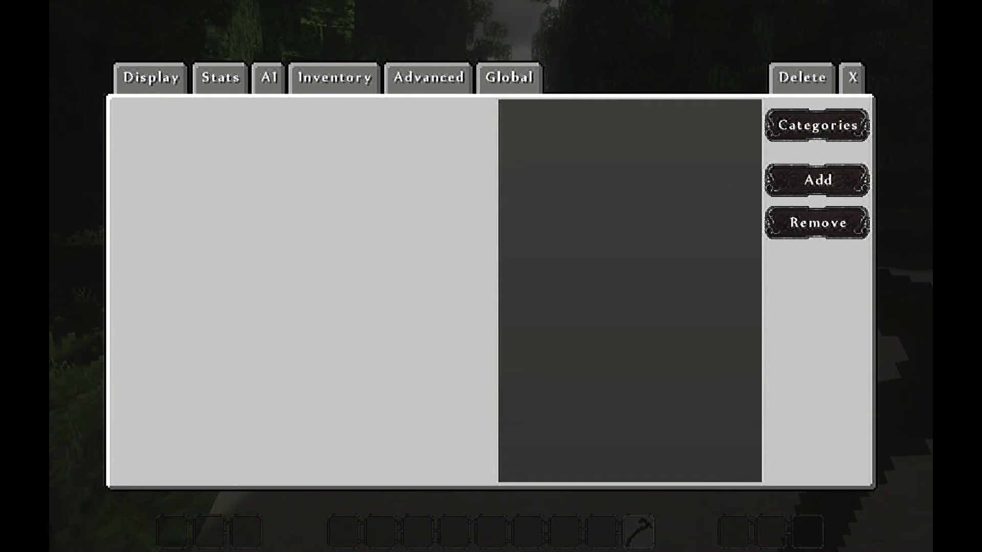
click(817, 179)
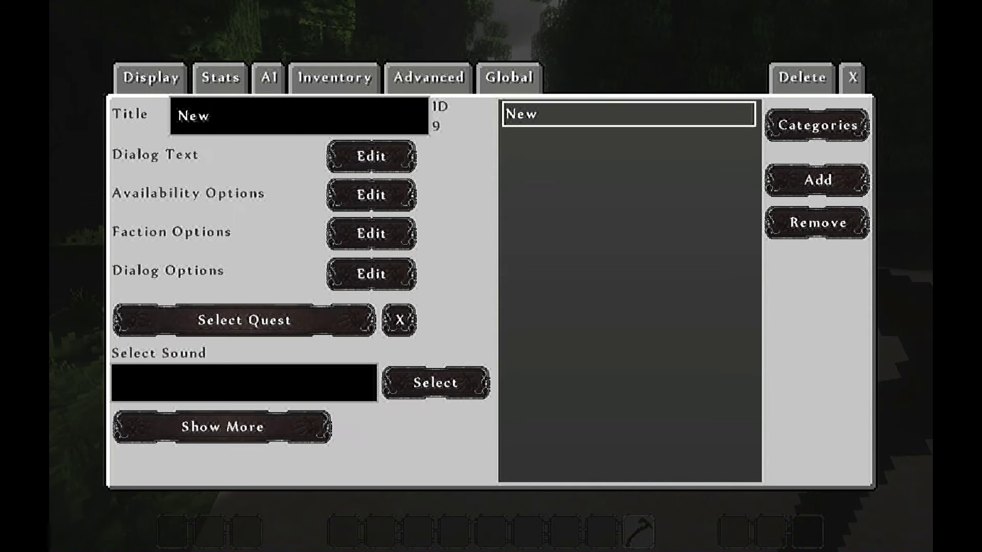
key(BackSpace)
key(BackSpace)
text(Greetings)
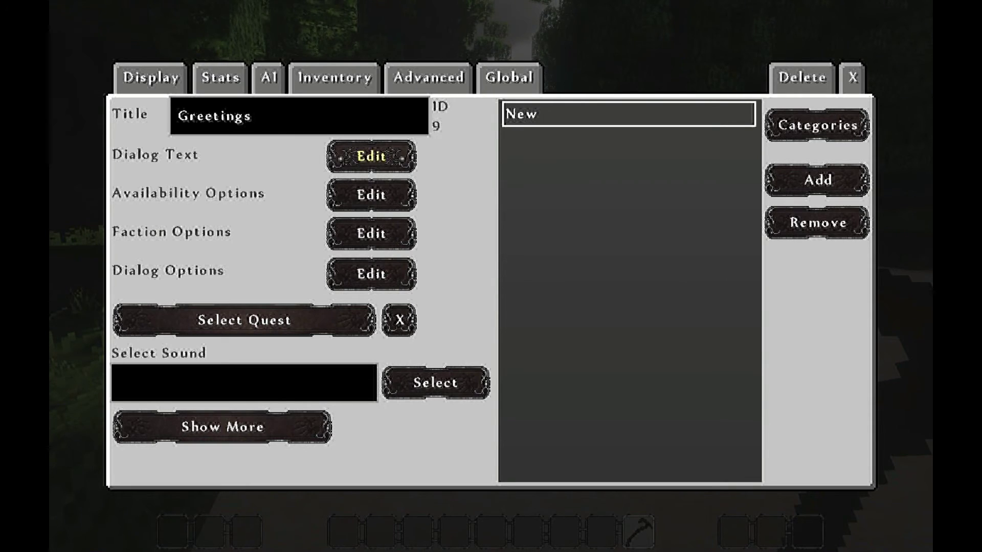
click(371, 156)
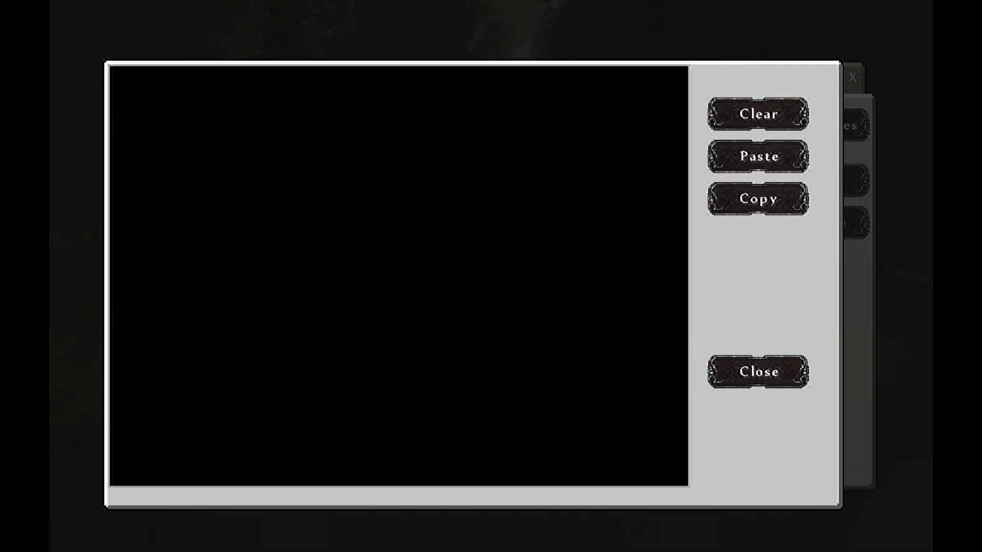
text(Greetings)
click(759, 372)
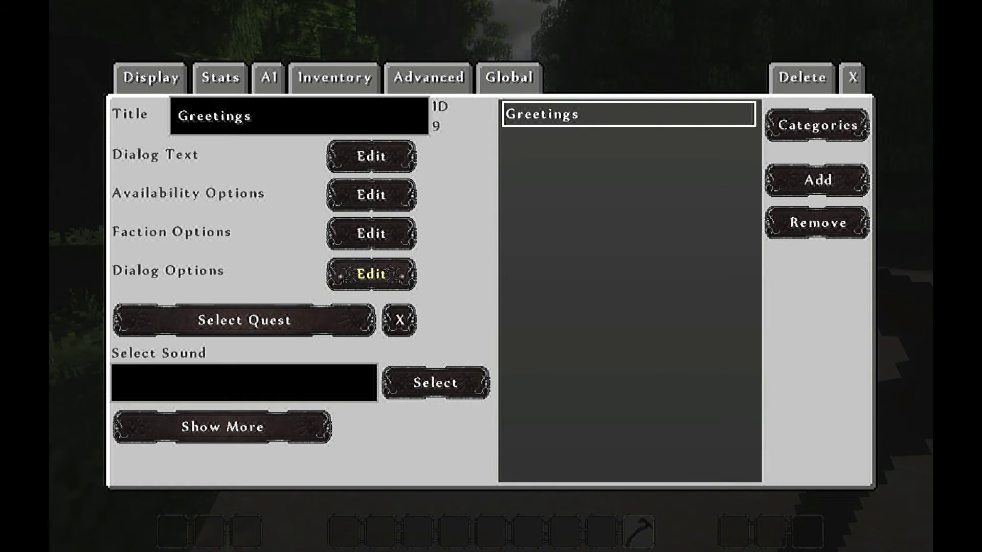
- Create the first dialog option of the Greetings dialog with the title "Greetings to you"
click(371, 273)
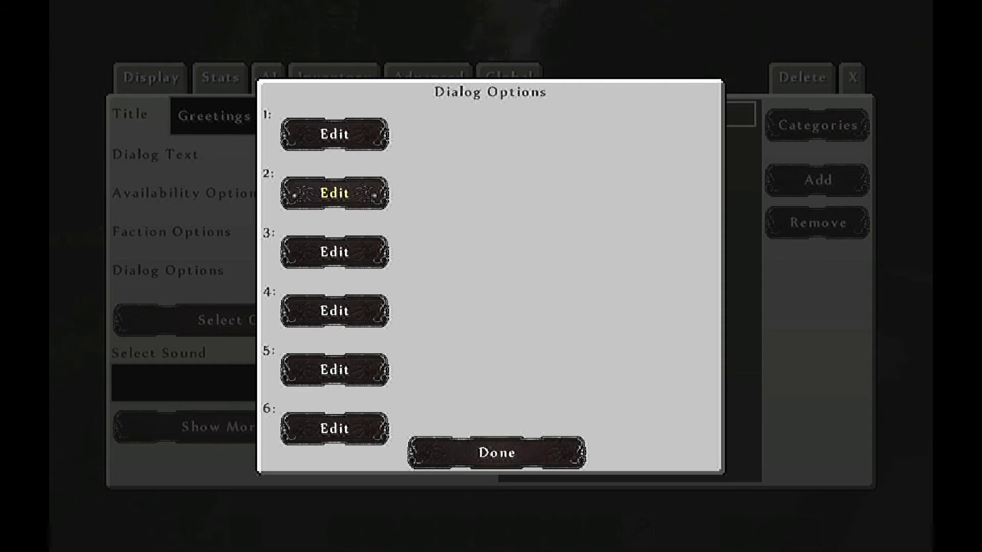
click(334, 134)
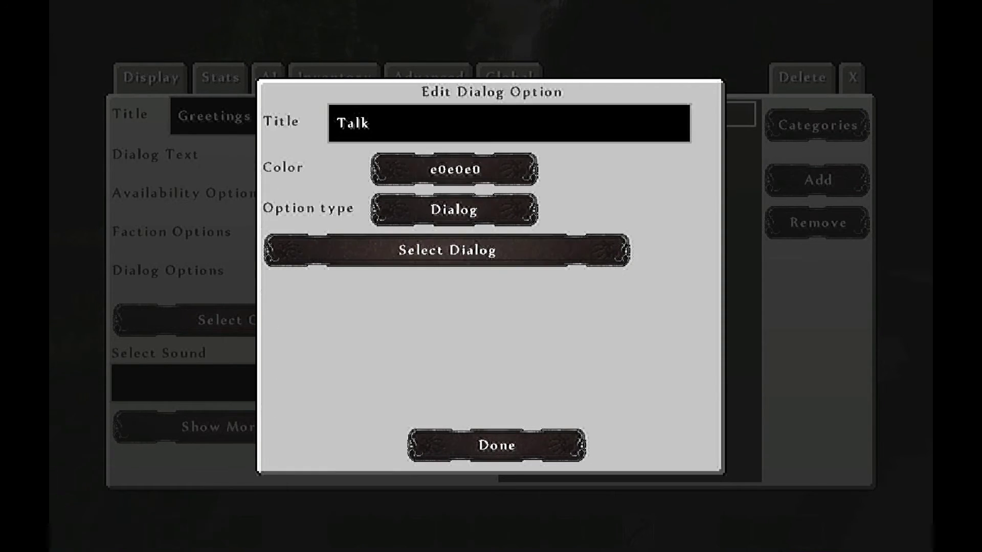
key(BackSpace)
key(BackSpace)
text(Greetings to you)
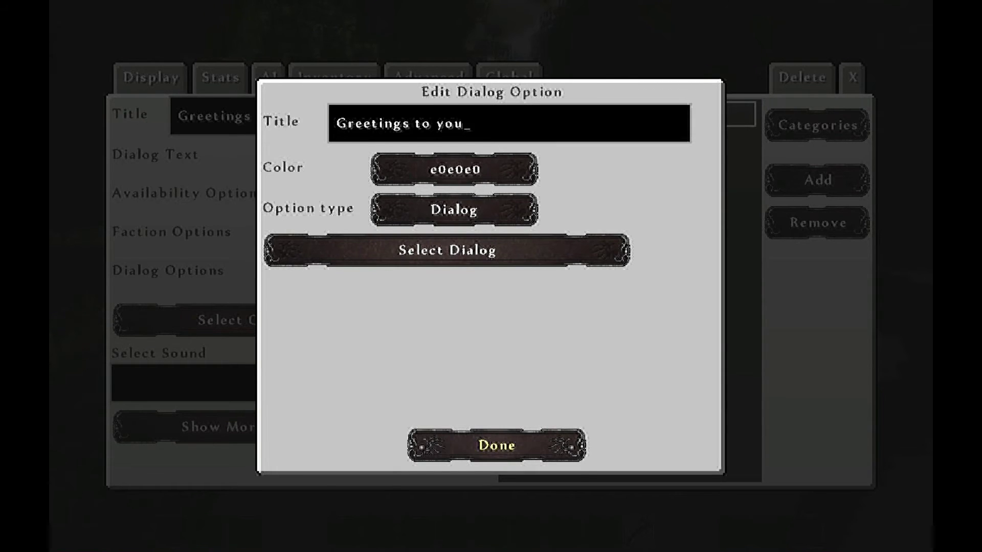
click(496, 445)
click(497, 453)
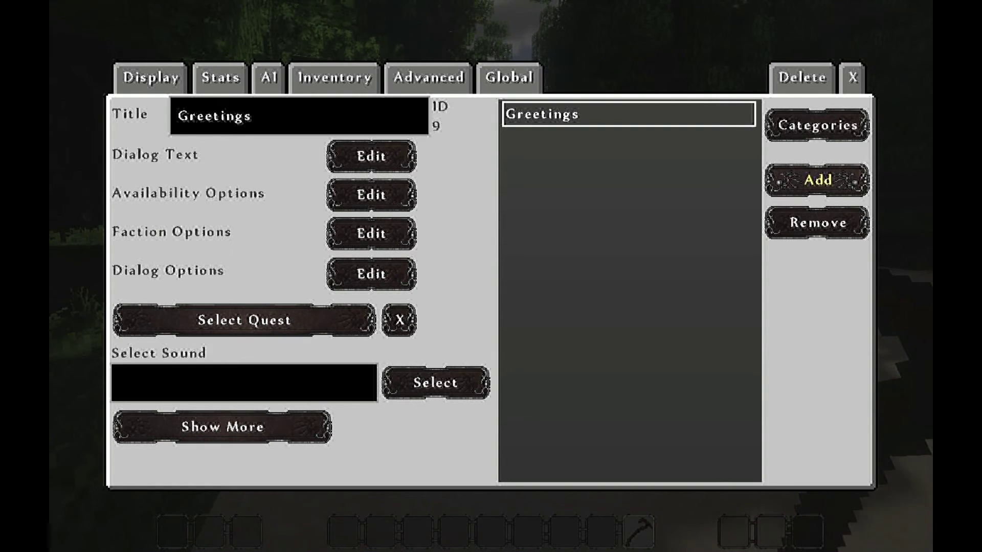
- Add a second dialog titled "Thanks" to the Jerry category and set its dialog text to "Thanks"
click(818, 179)
click(520, 140)
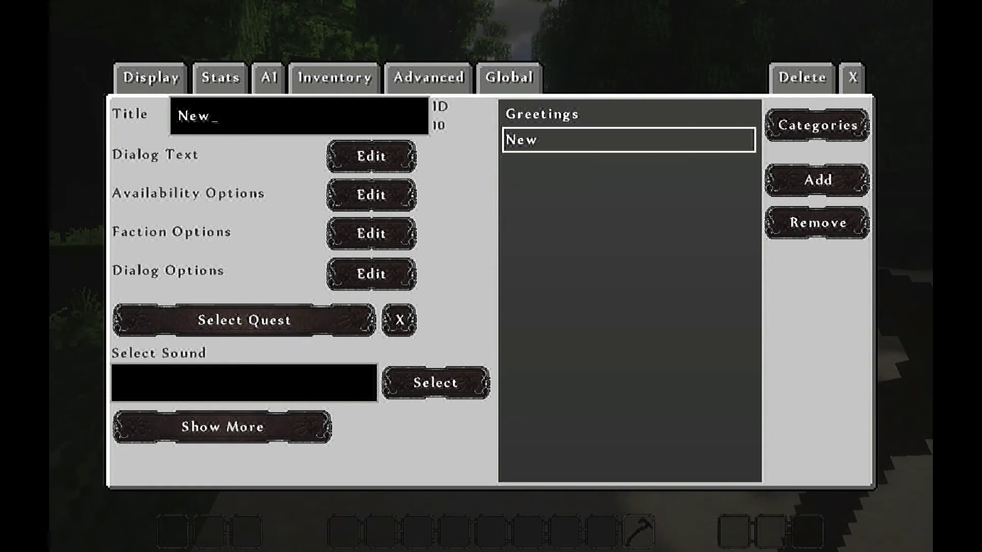
key(BackSpace)
key(BackSpace)
key(BackSpace)
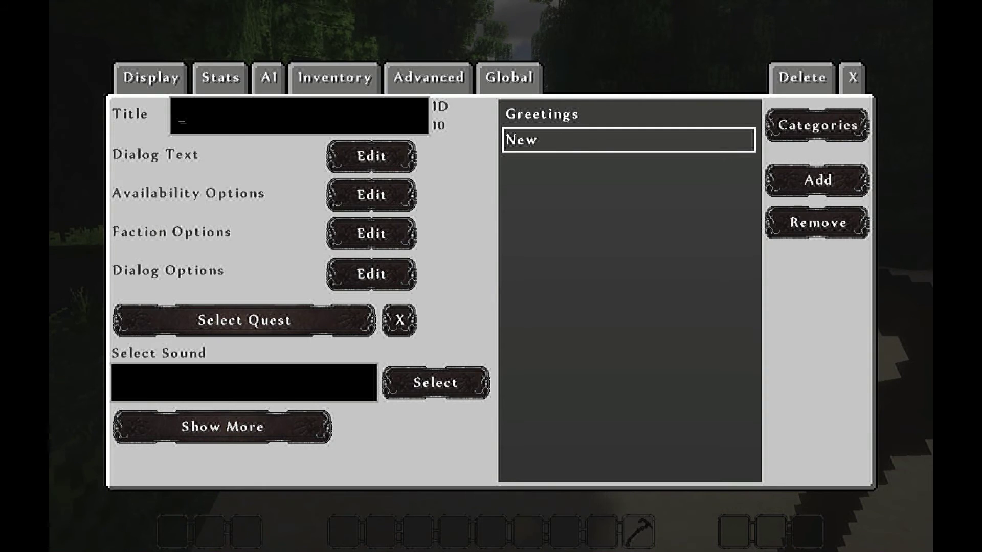
key(BackSpace)
key(BackSpace)
text(l)
text(ks)
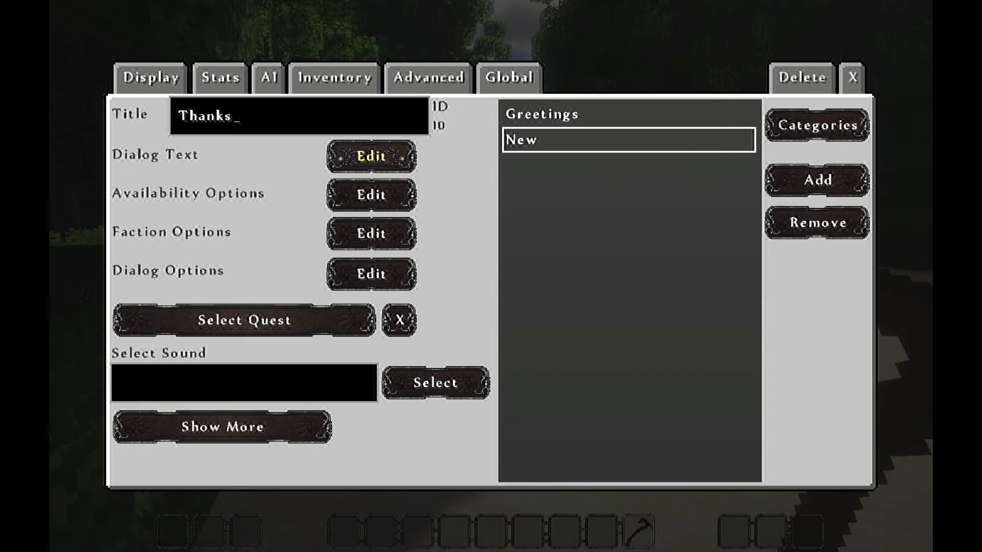
click(372, 156)
text(Thanks)
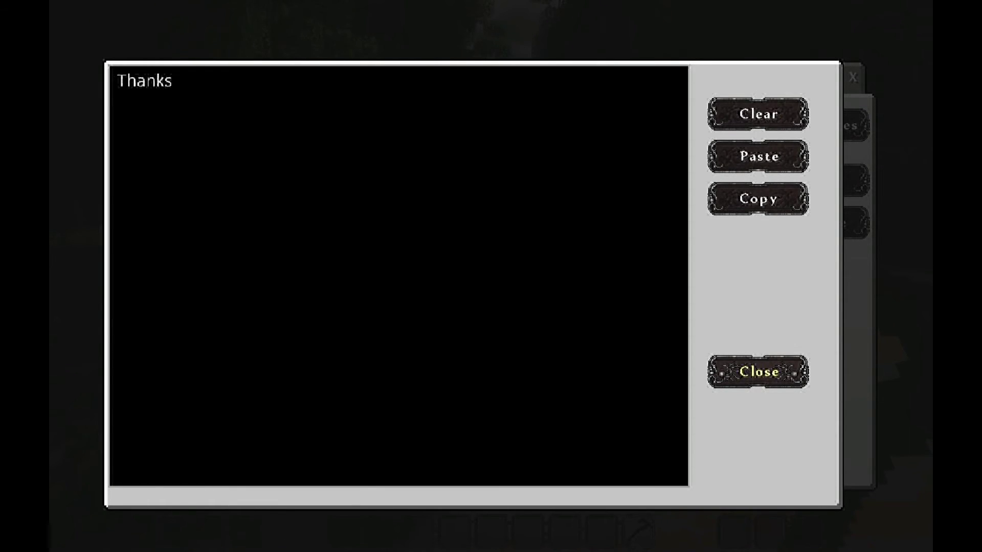
click(759, 371)
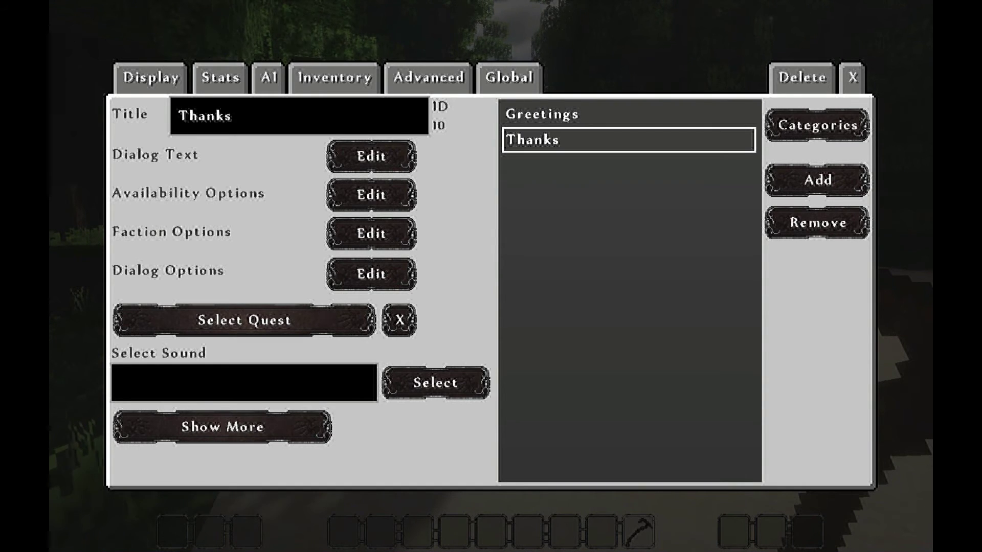
- Link the "Greetings to you" option of the Greetings dialog to the Thanks dialog in the Jerry category
click(542, 114)
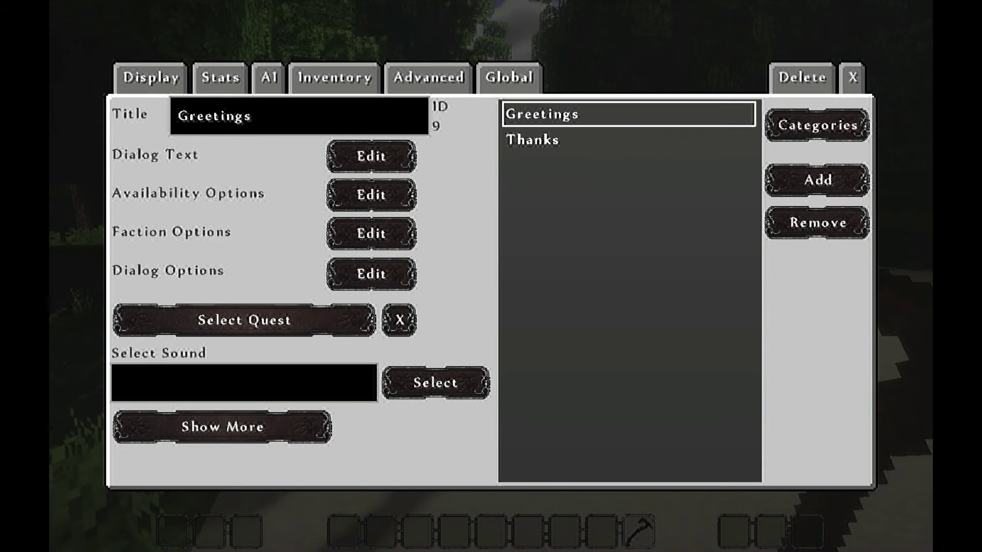
click(371, 274)
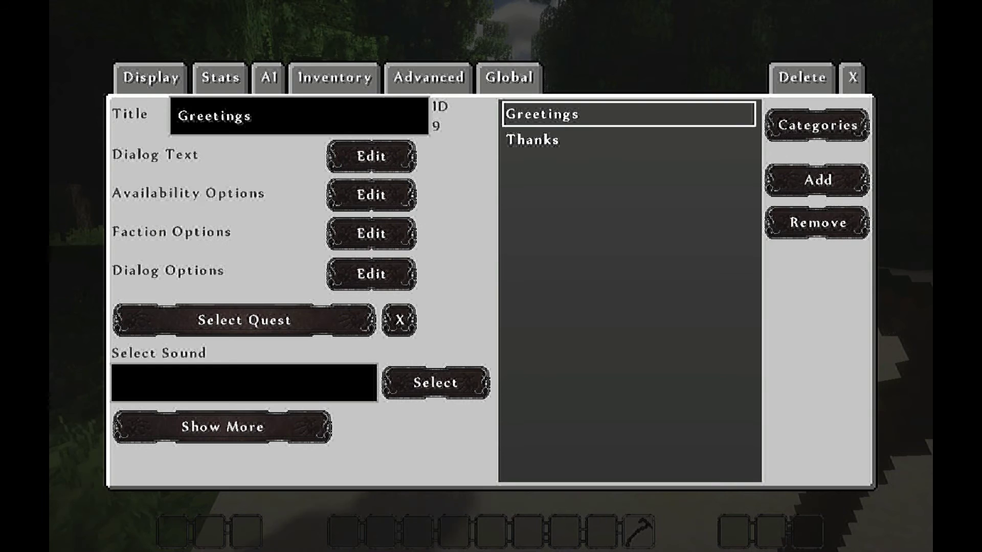
click(497, 453)
click(371, 274)
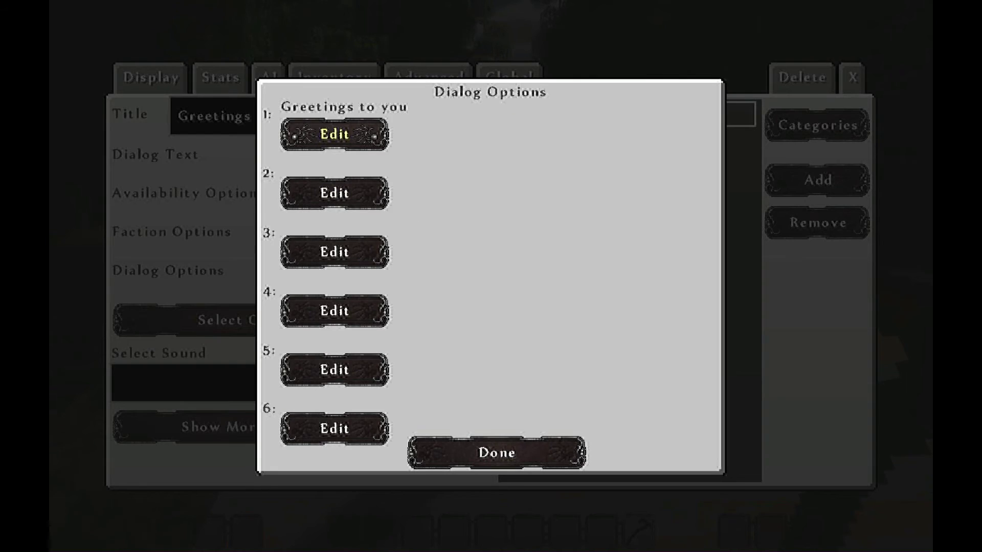
click(335, 134)
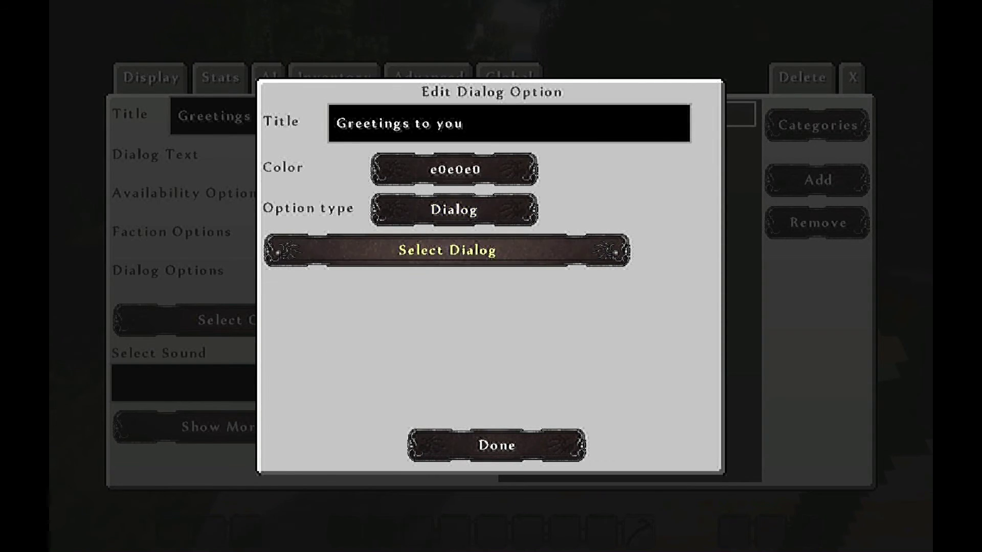
click(447, 250)
double_click(420, 214)
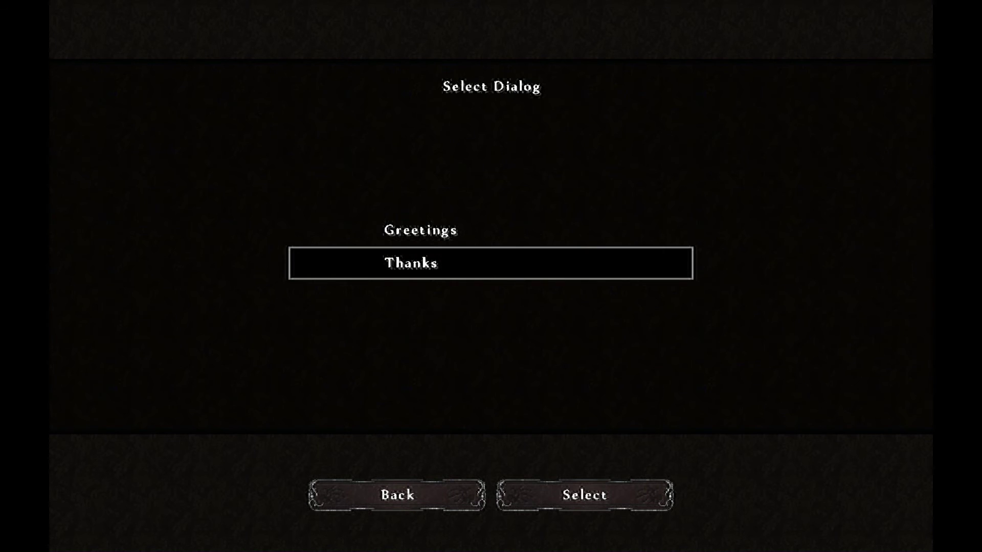
click(585, 495)
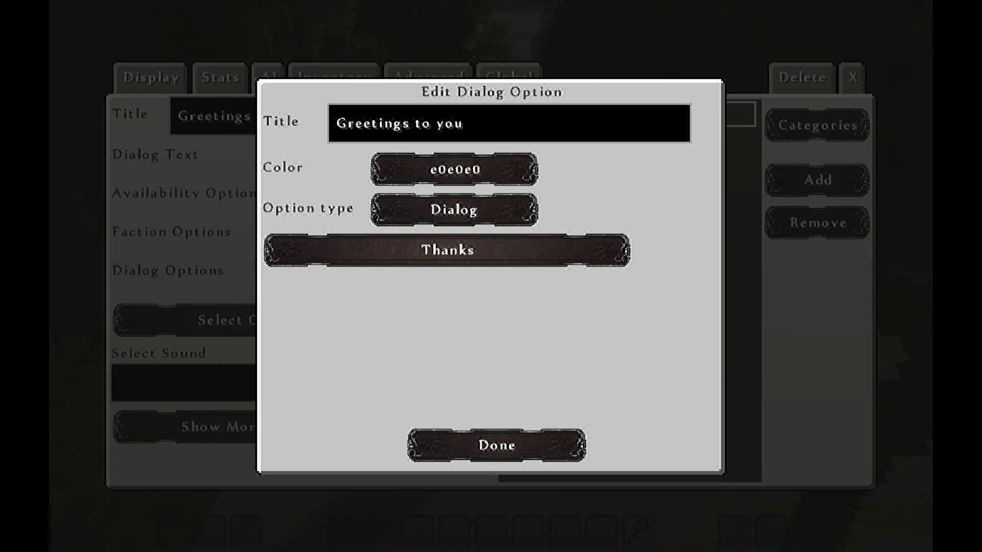
click(497, 446)
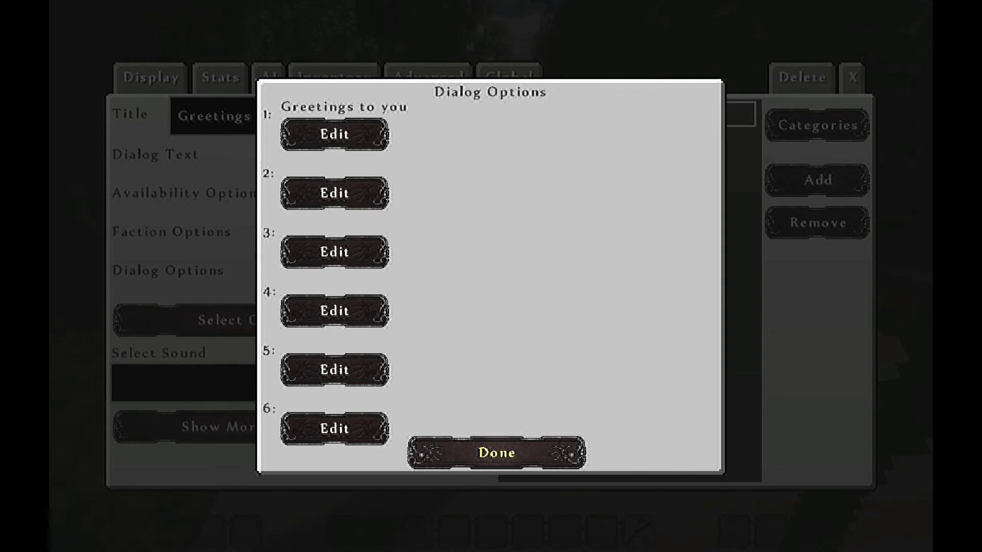
click(496, 453)
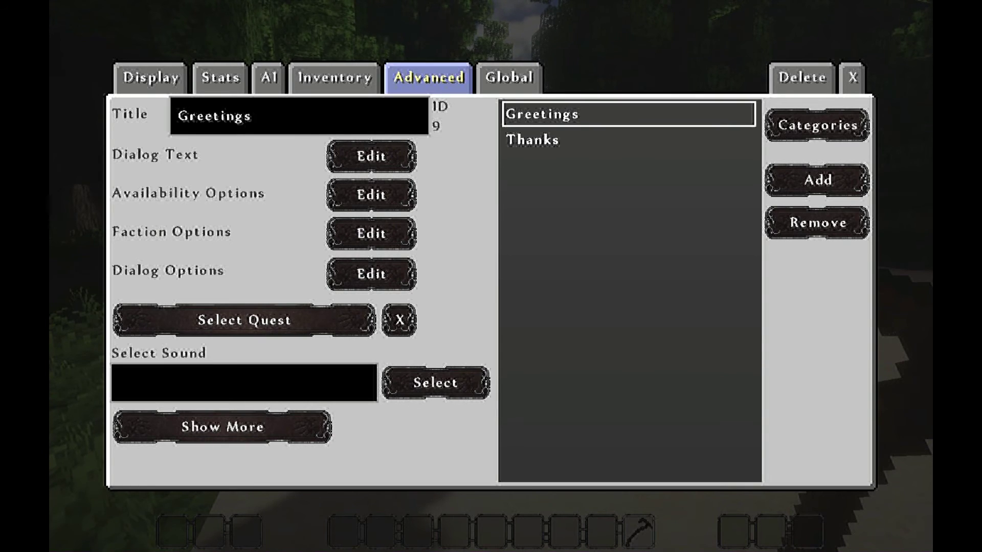
- Assign the Greetings dialog from the Jerry category to dialog slot 0 of the Jerry NPC and close the editor
click(429, 78)
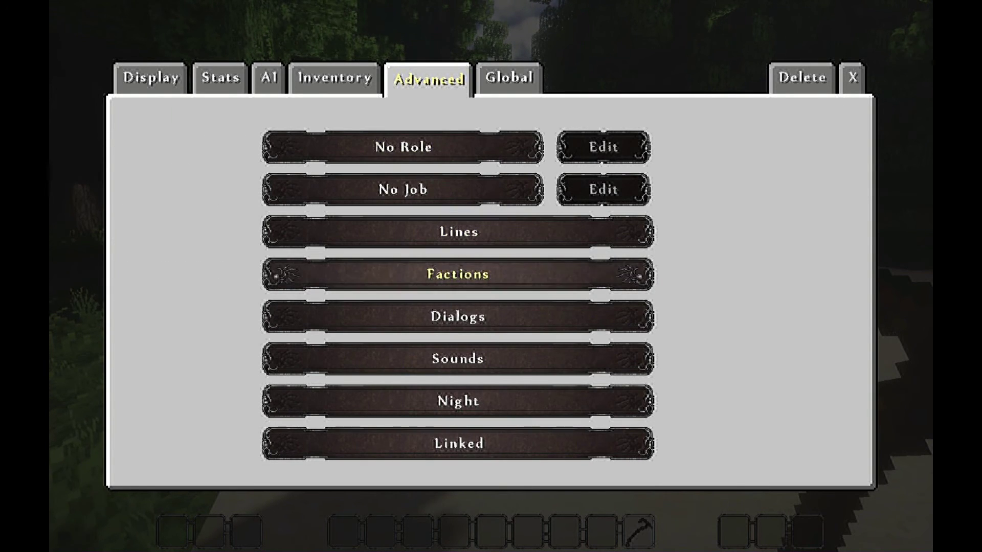
click(458, 317)
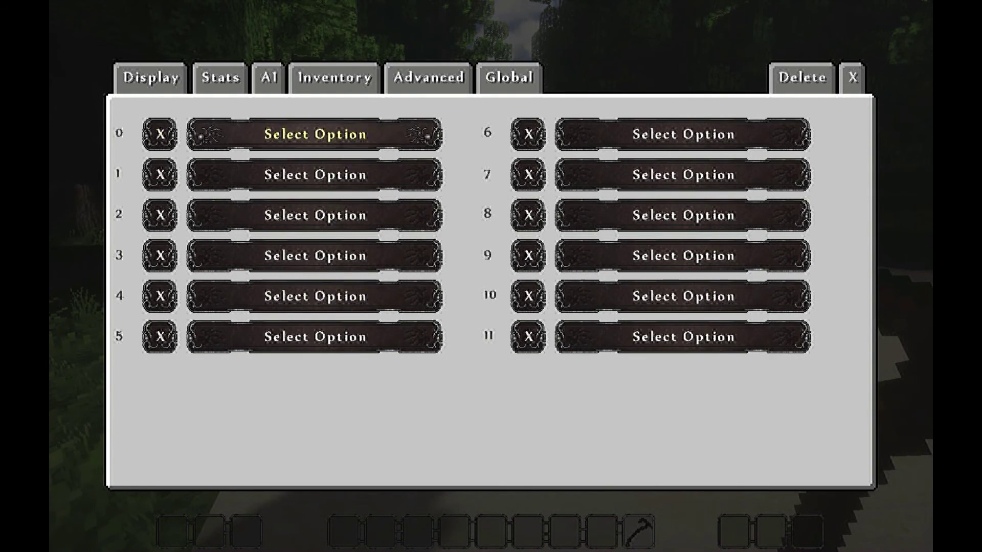
click(315, 134)
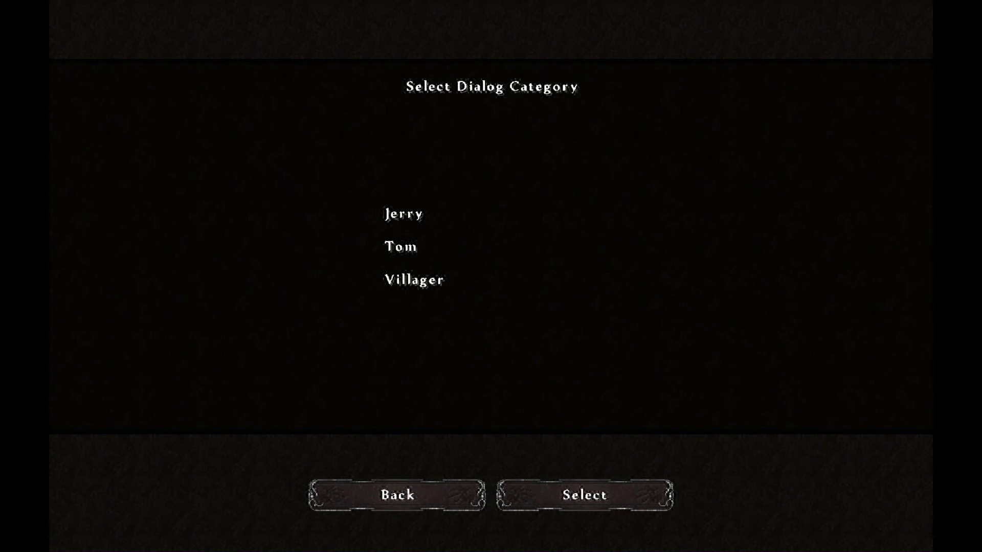
double_click(404, 214)
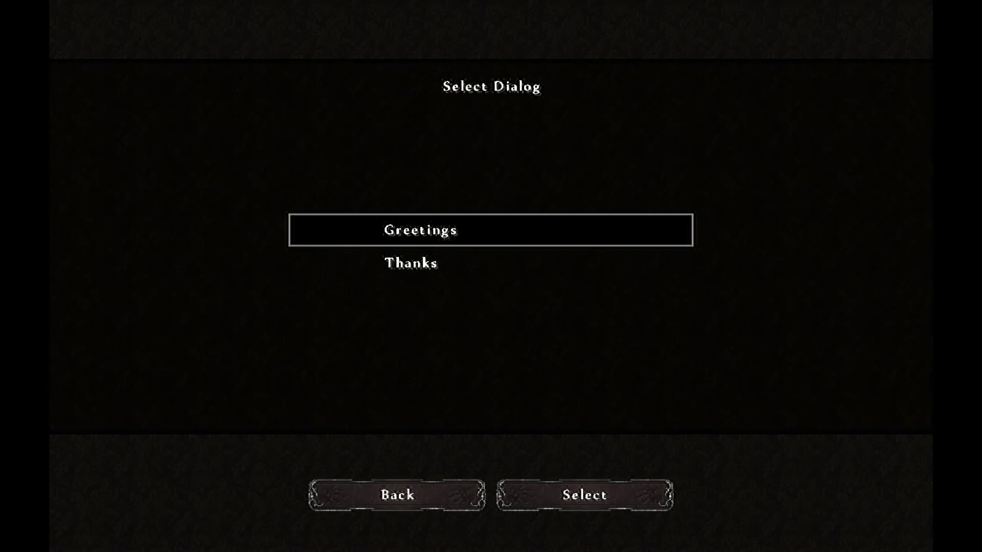
click(584, 495)
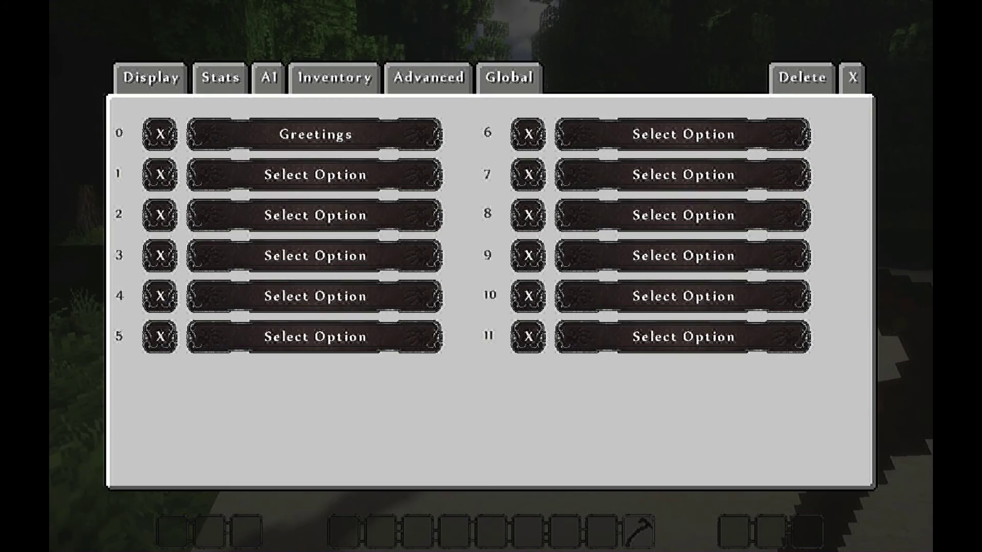
click(852, 79)
- Test the conversation by talking to Jerry without the wand in hand and choosing the reply "Greetings to you"
scroll(491, 276, up, 1)
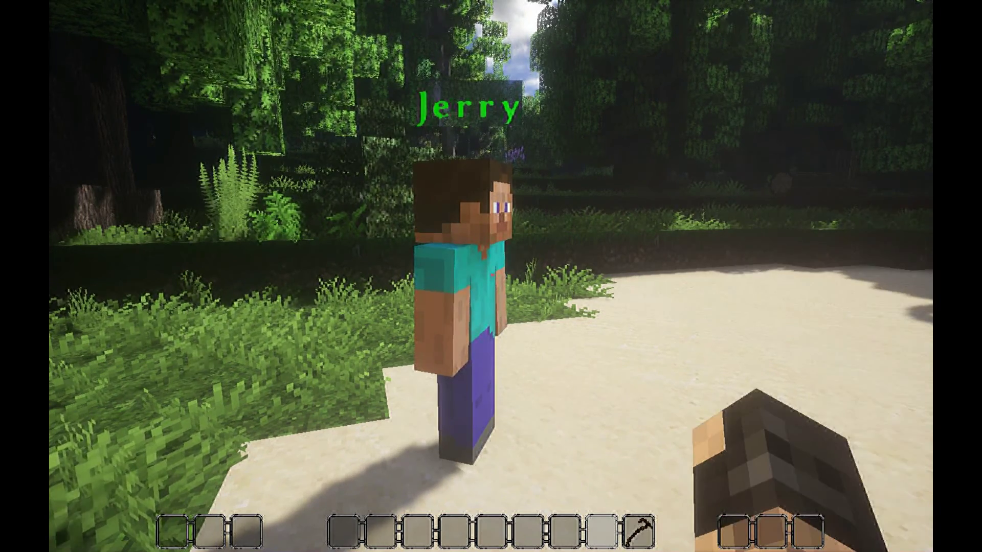
right_click(491, 276)
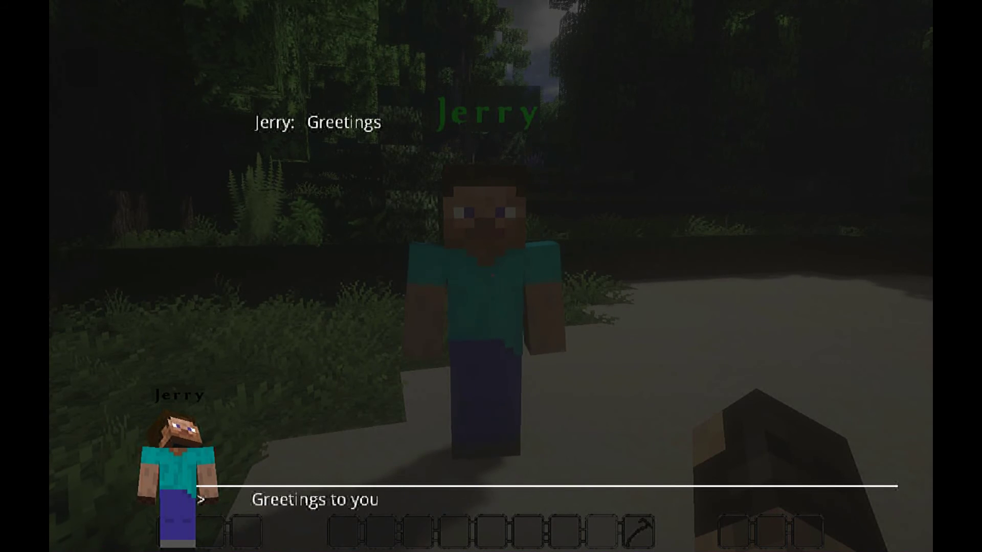
click(314, 499)
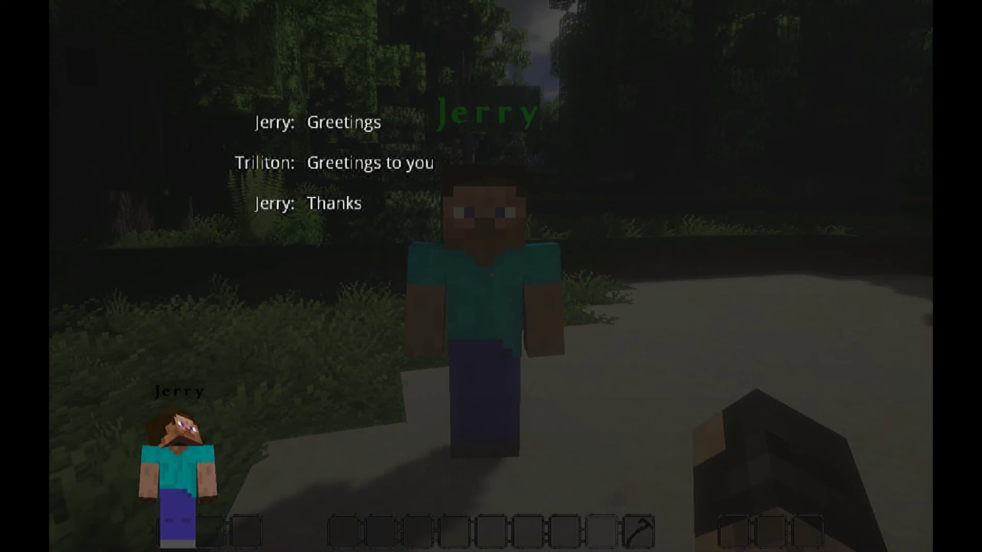
- End the conversation, open Jerry's NPC editor with the wand and view his interact lines
key(Escape)
right_click(491, 276)
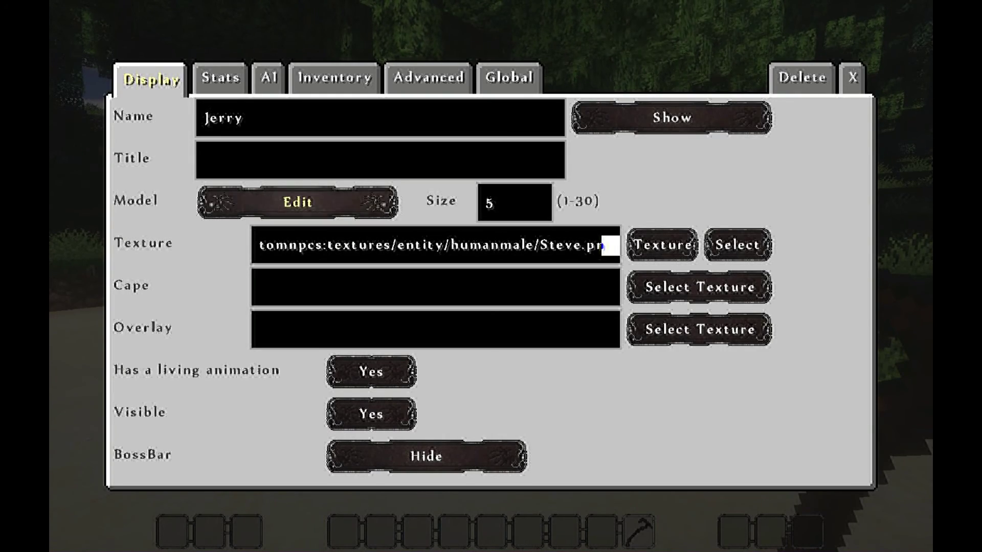
click(429, 78)
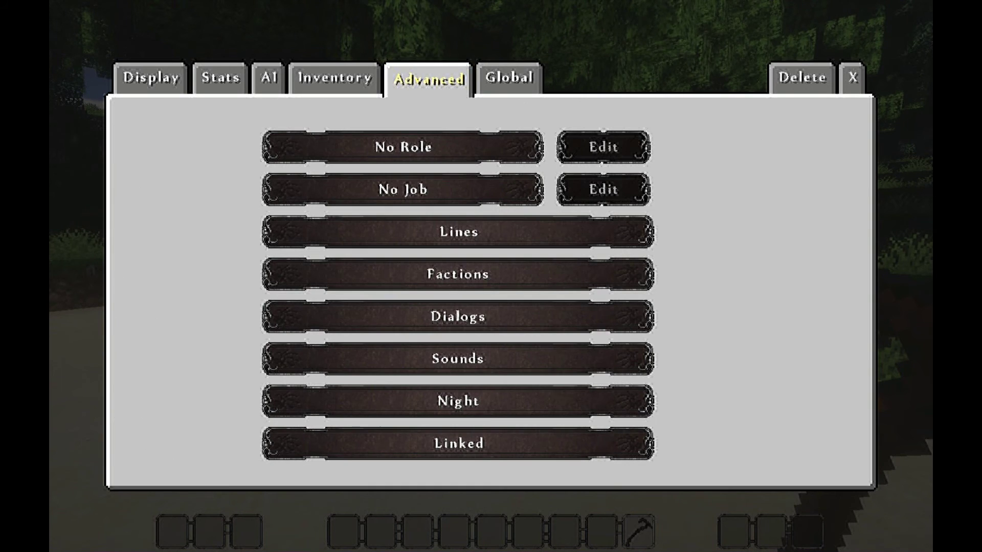
click(445, 230)
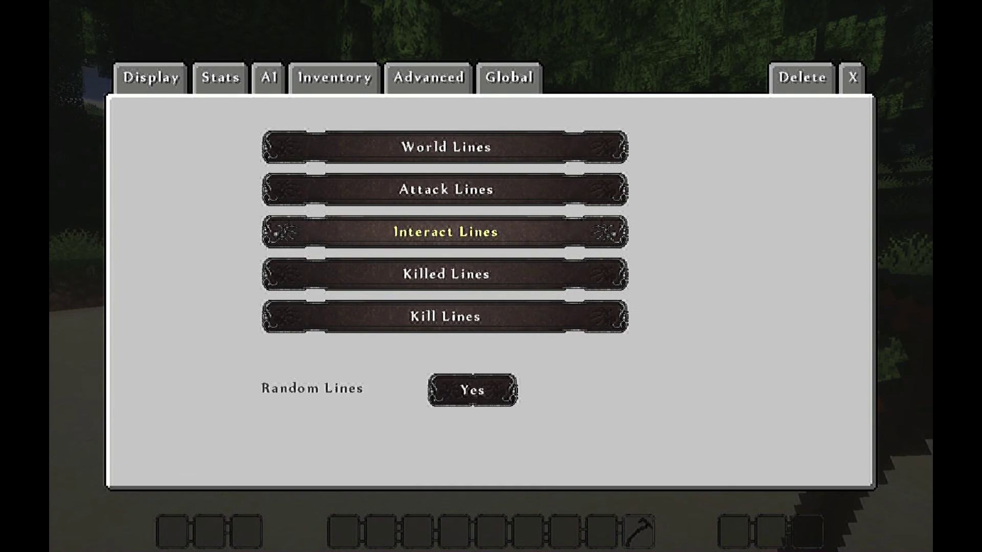
click(445, 232)
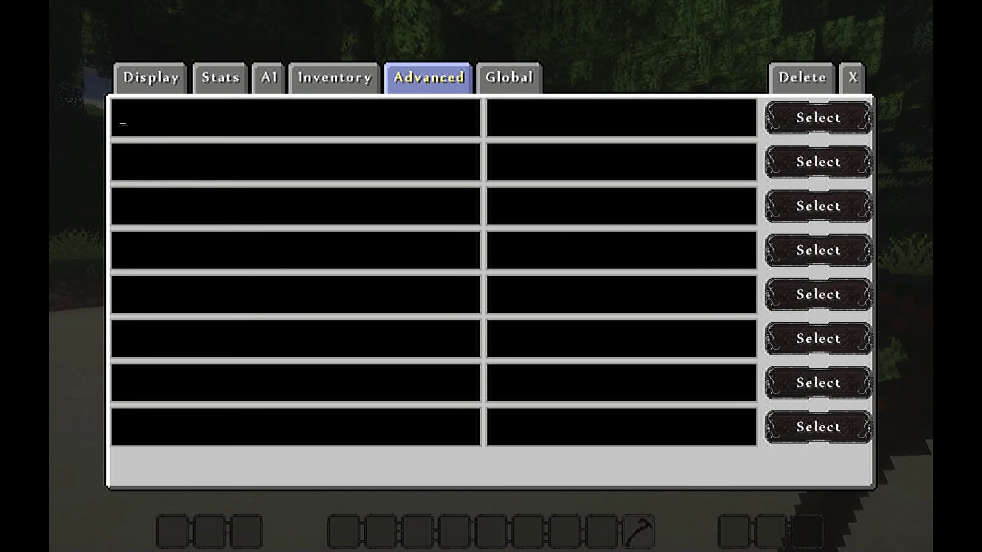
- Add a new global dialog category and name it "Bob"
click(510, 78)
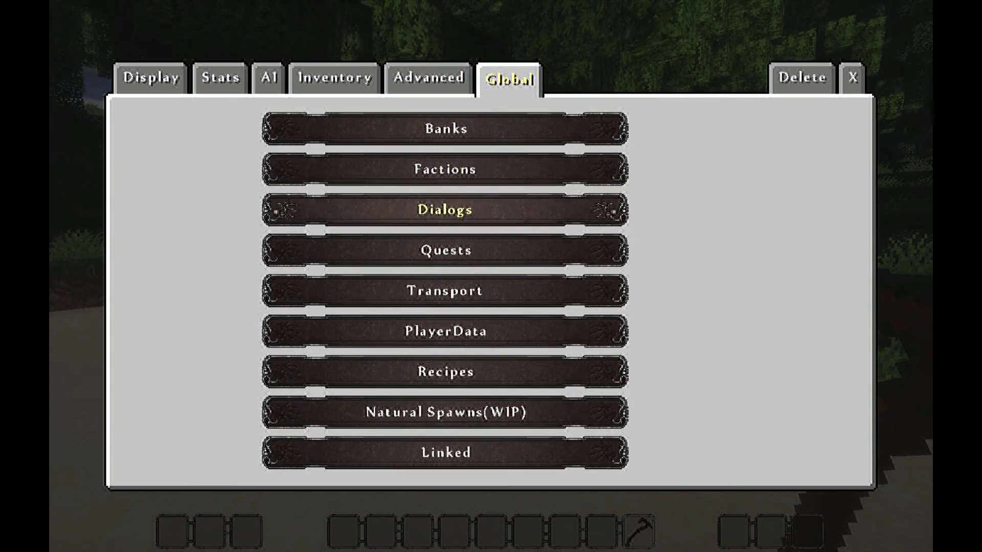
click(445, 210)
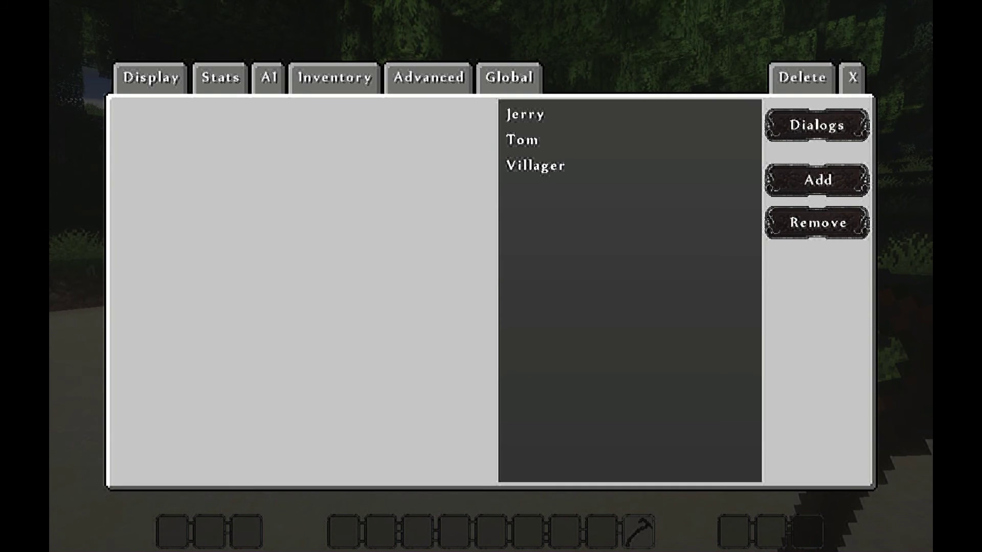
click(526, 115)
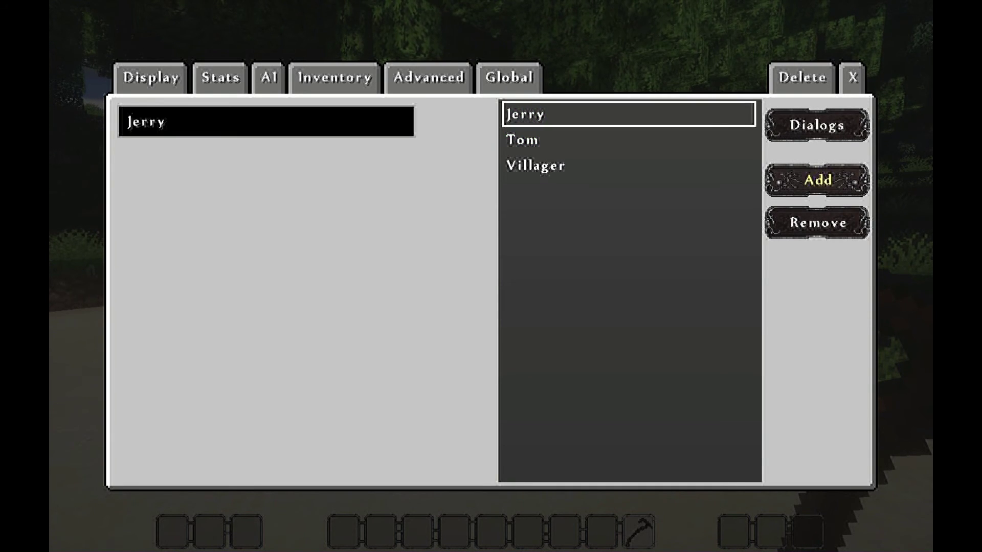
click(819, 180)
click(521, 140)
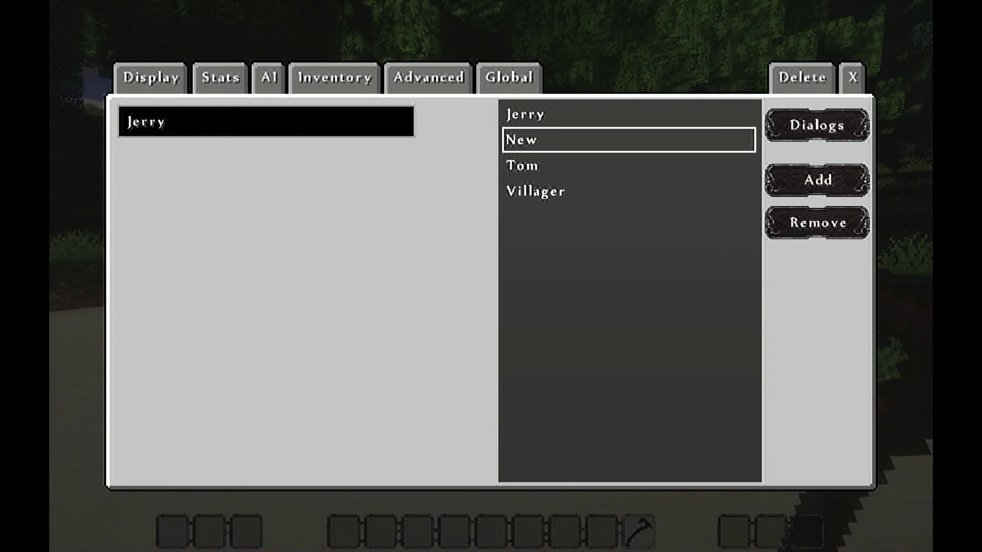
key(BackSpace)
key(BackSpace)
key(BackSpace)
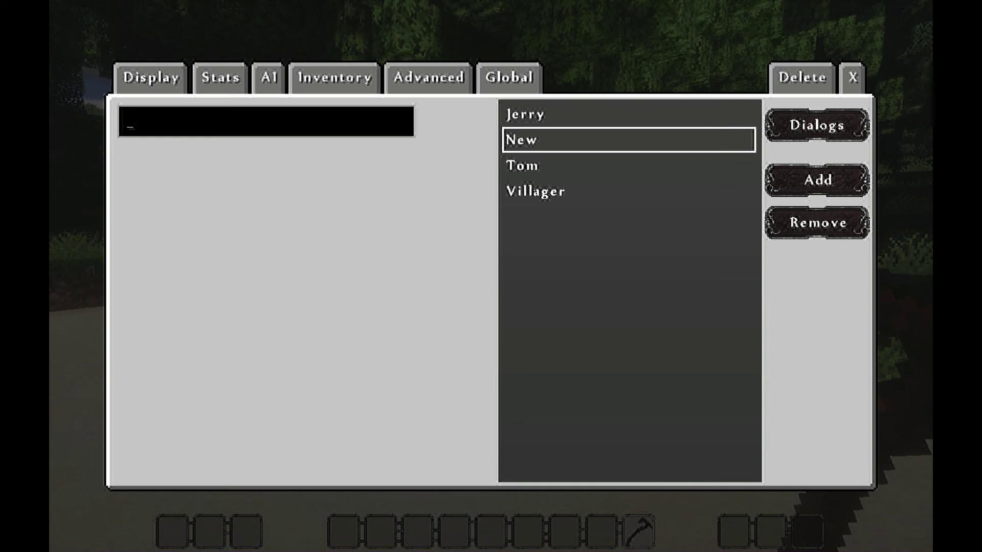
text(Bob)
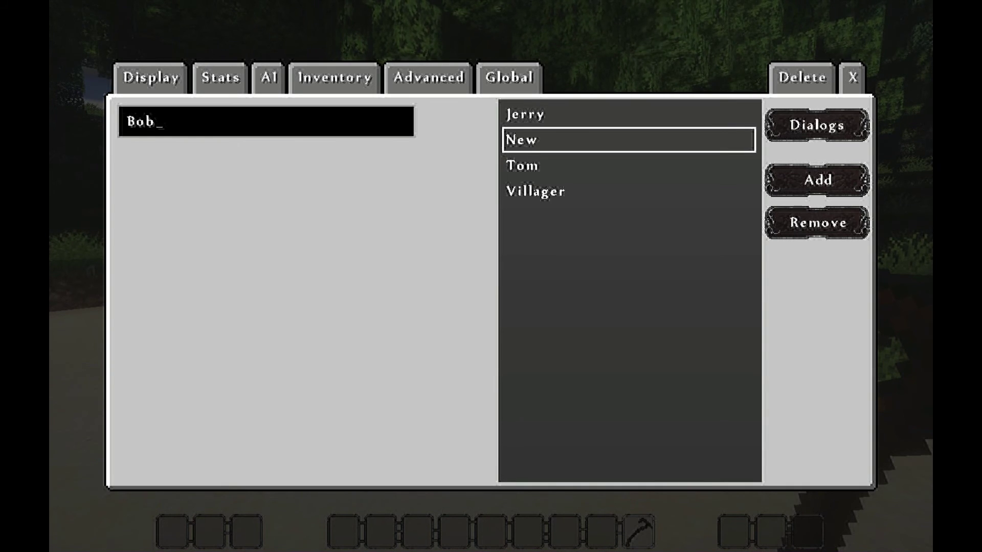
- Add a dialog titled "Hello" to the Bob category and set its dialog text to "Hello"
click(816, 125)
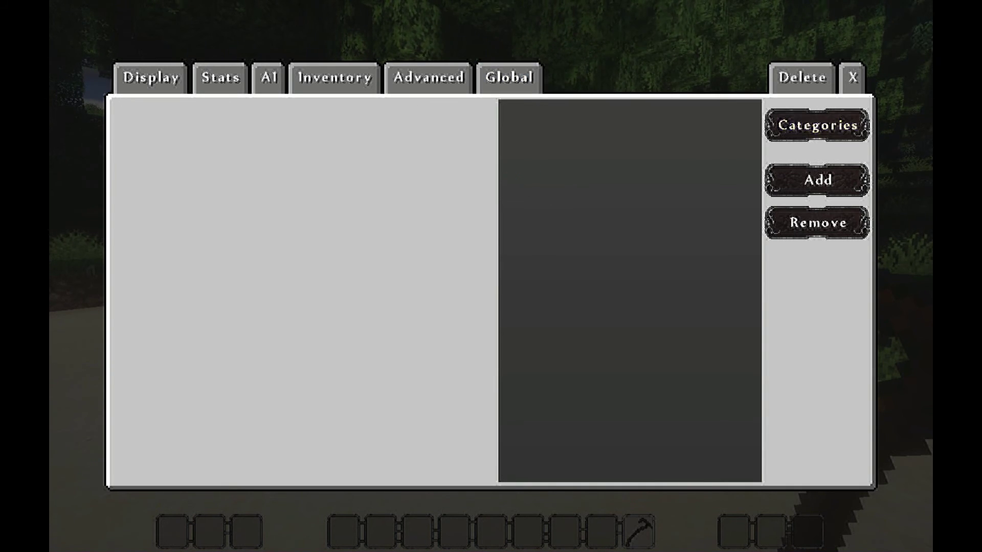
click(818, 180)
click(628, 115)
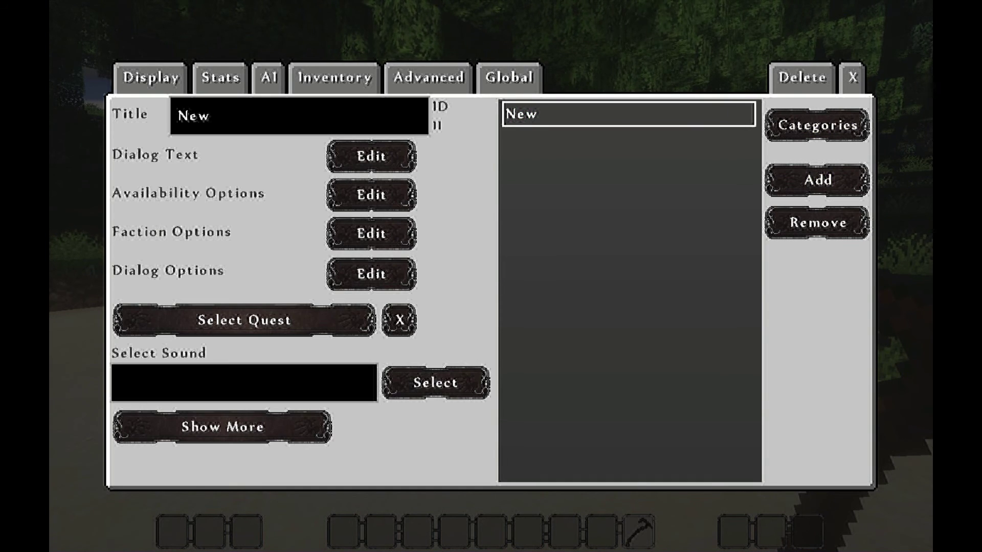
key(BackSpace)
key(BackSpace)
key(BackSpace)
text(Hello)
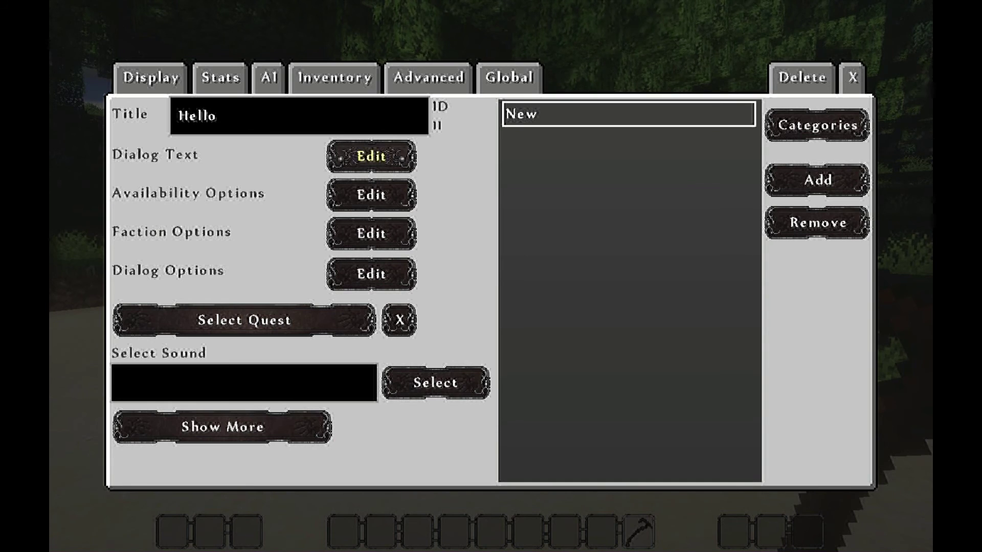
click(372, 156)
text(He)
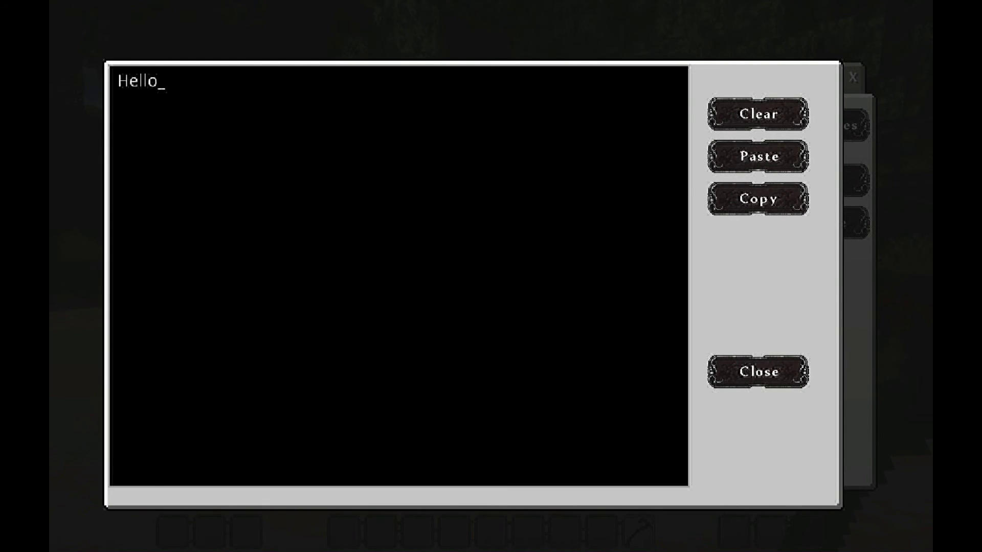
text(llo)
click(759, 372)
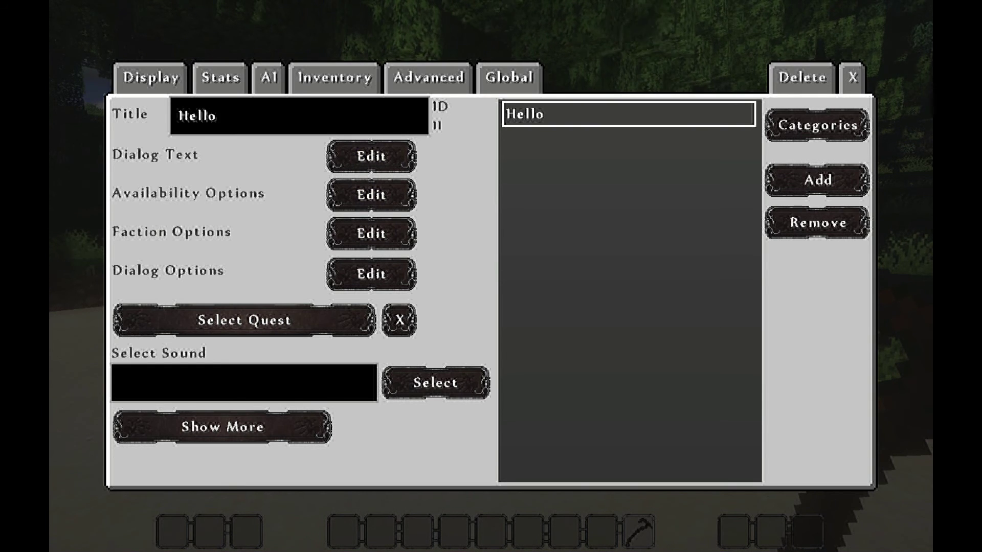
- Create the first dialog option of the Hello dialog, titled "Hello there" with option type Dialog
click(371, 274)
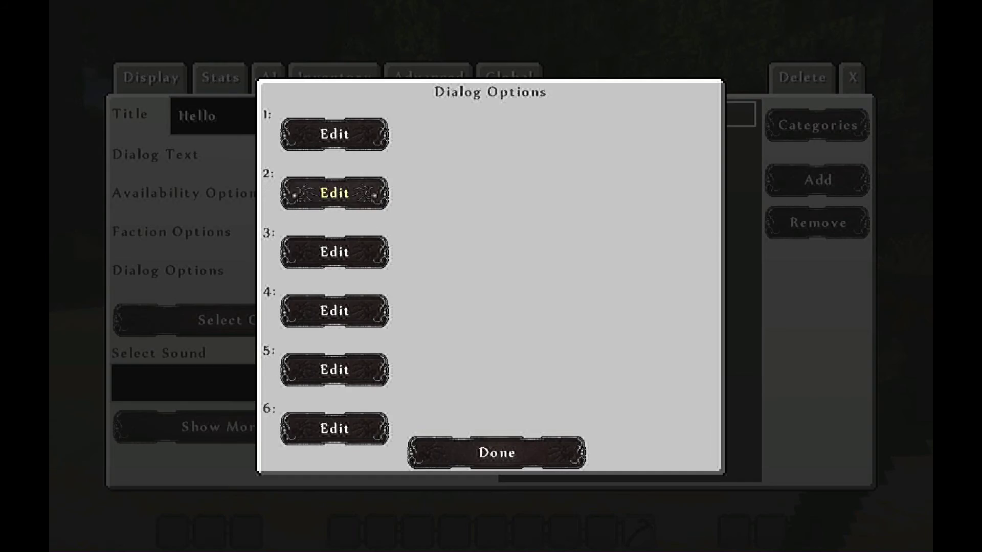
click(335, 134)
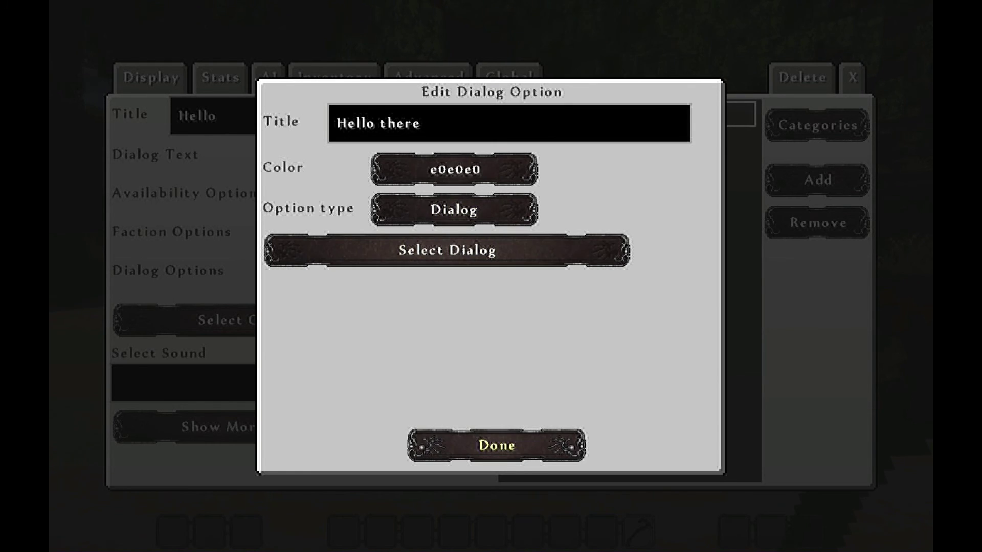
click(497, 445)
click(497, 453)
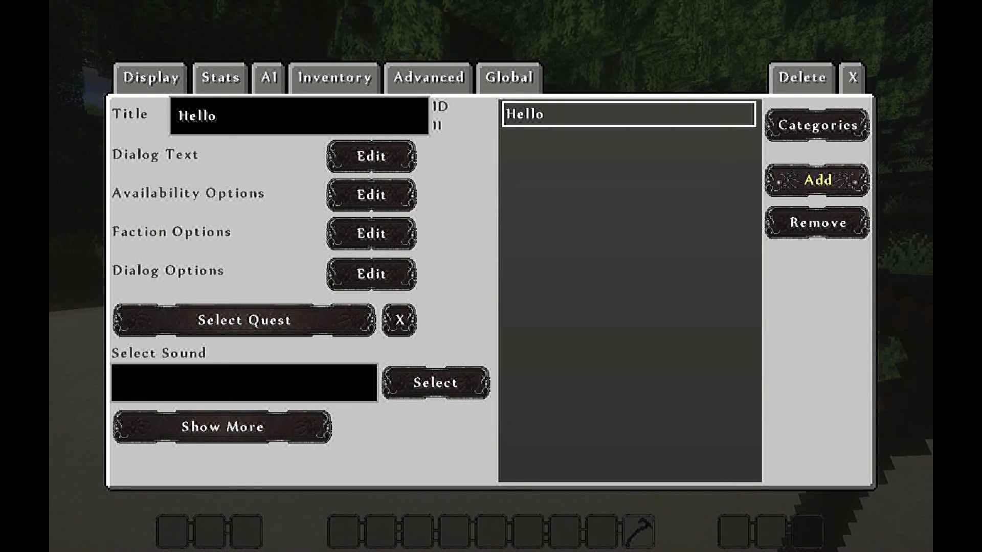
- Add a second dialog titled "How are you?" to the Bob category and set its dialog text to "How are you?"
click(818, 180)
click(521, 140)
key(BackSpace)
key(BackSpace)
key(BackSpace)
text(How are y)
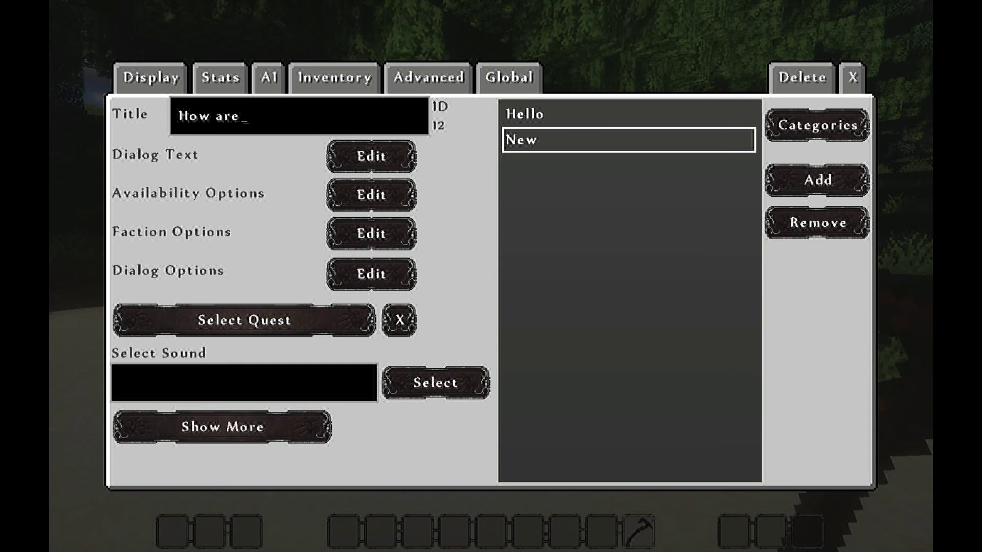
key(BackSpace)
key(BackSpace)
key(BackSpace)
text(ou?)
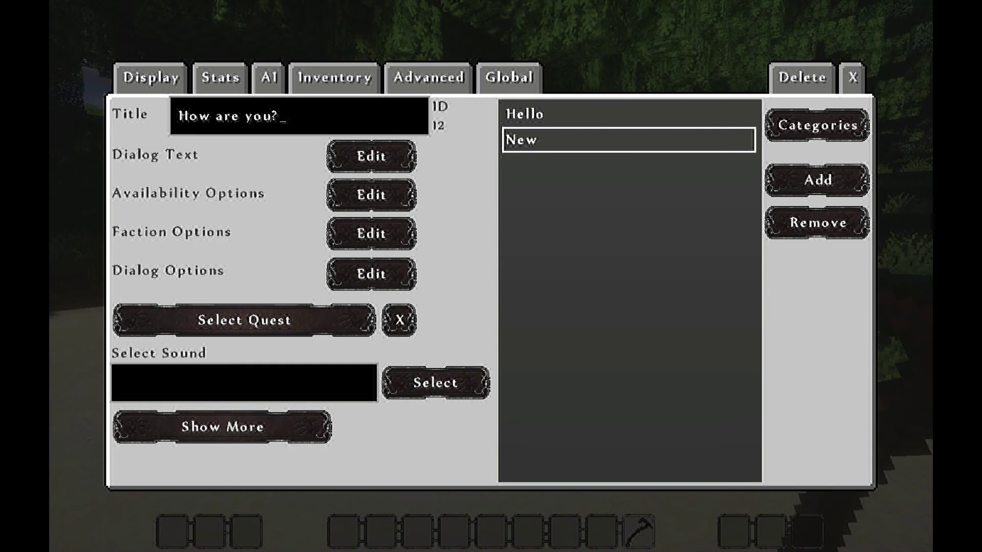
click(371, 156)
text(How are you?)
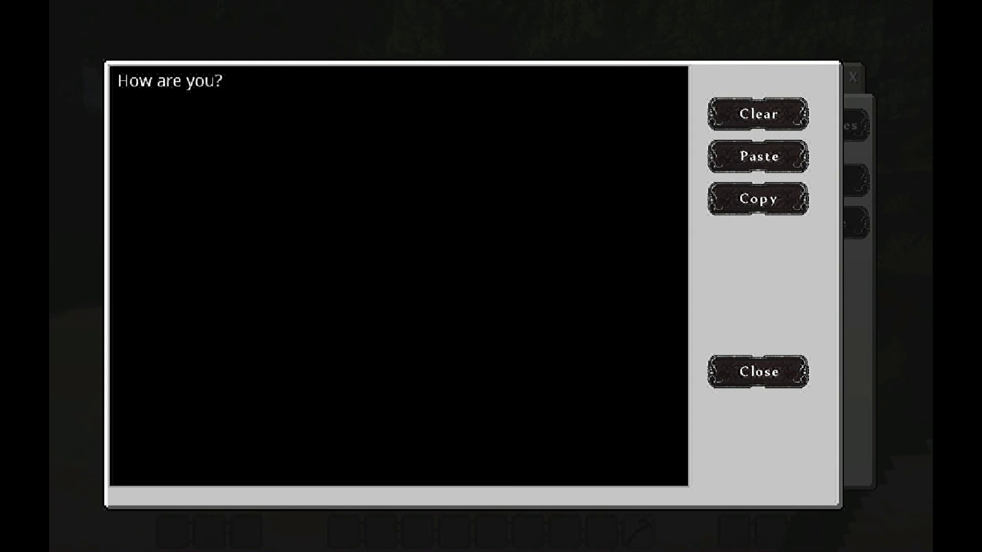
key(Escape)
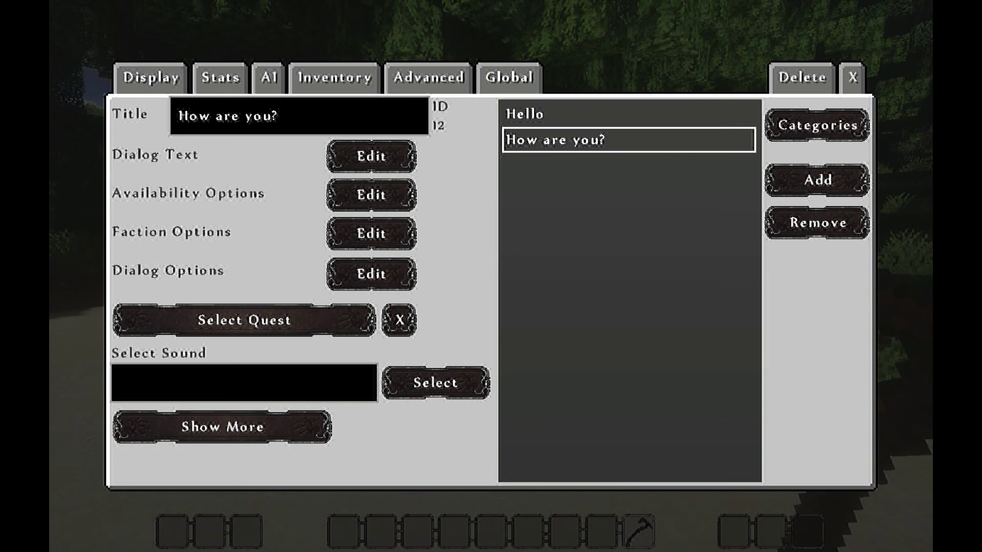
- Link the "Hello there" option of the Hello dialog to the "How are you?" dialog in the Bob category
click(524, 114)
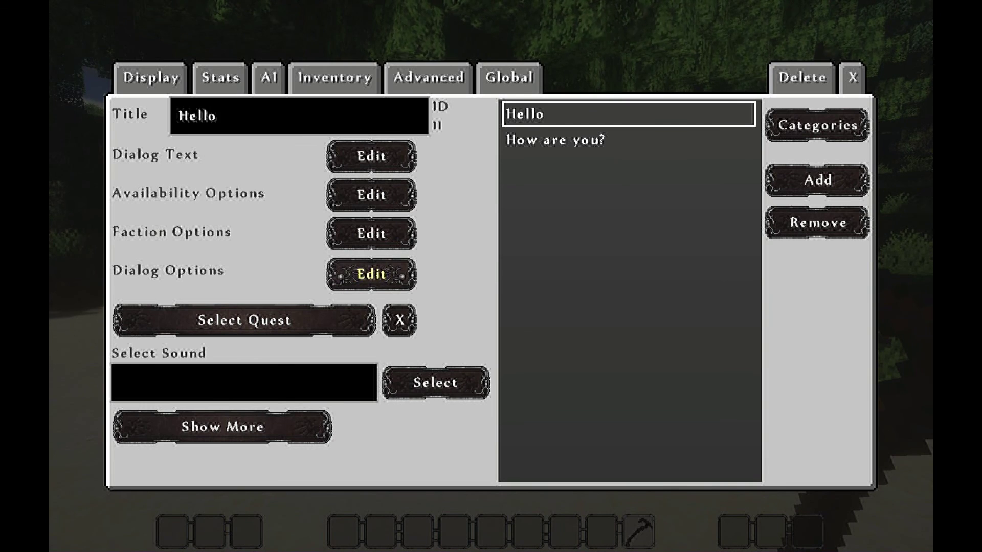
click(333, 273)
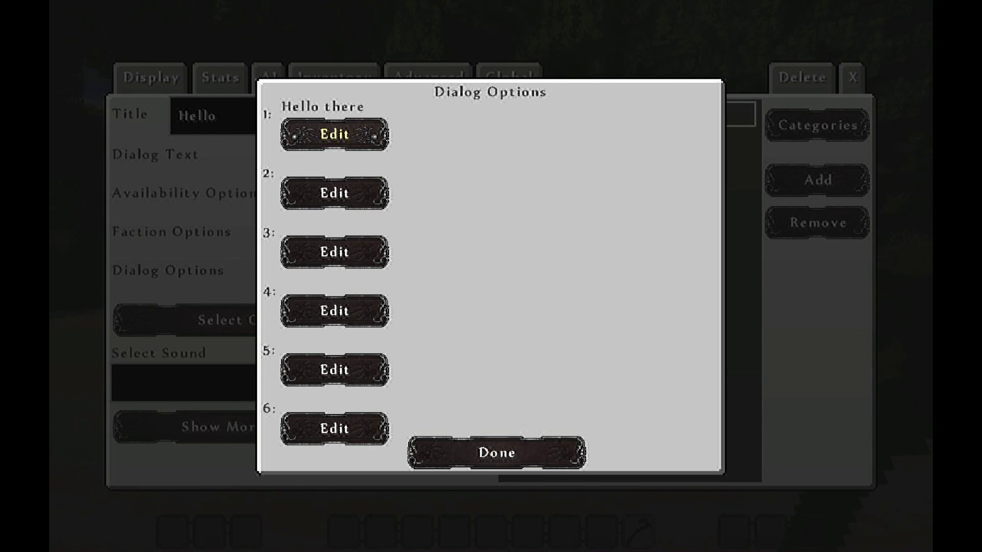
click(335, 134)
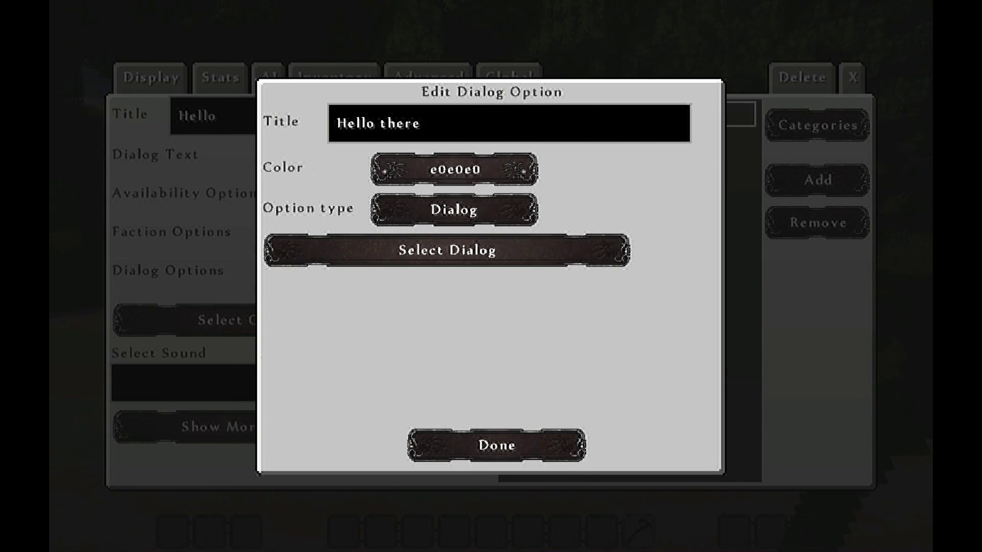
click(447, 250)
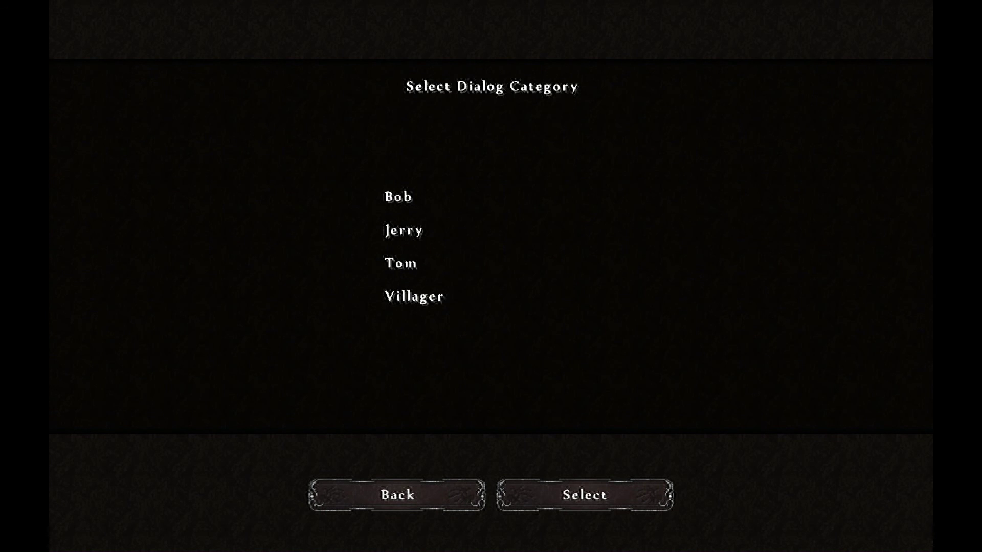
double_click(409, 197)
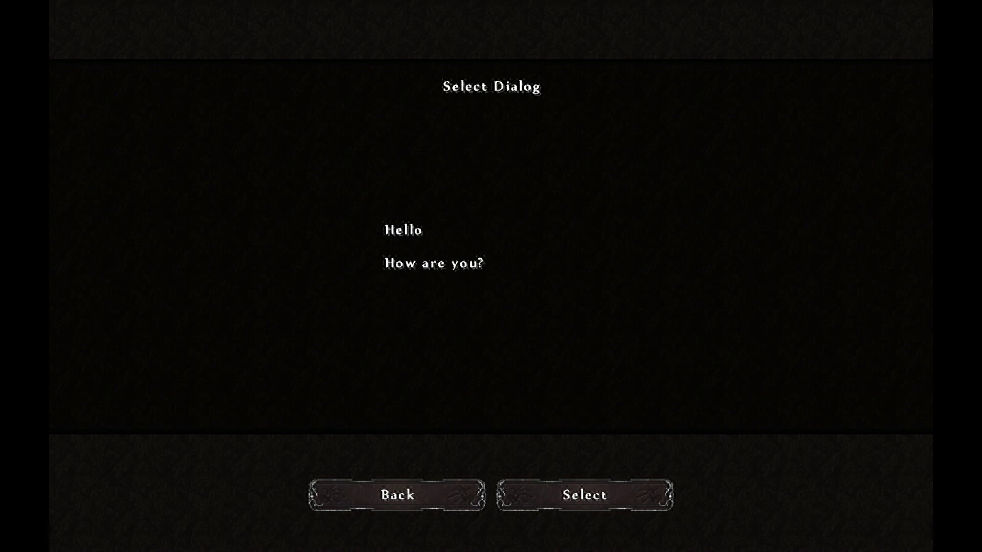
click(434, 264)
click(584, 494)
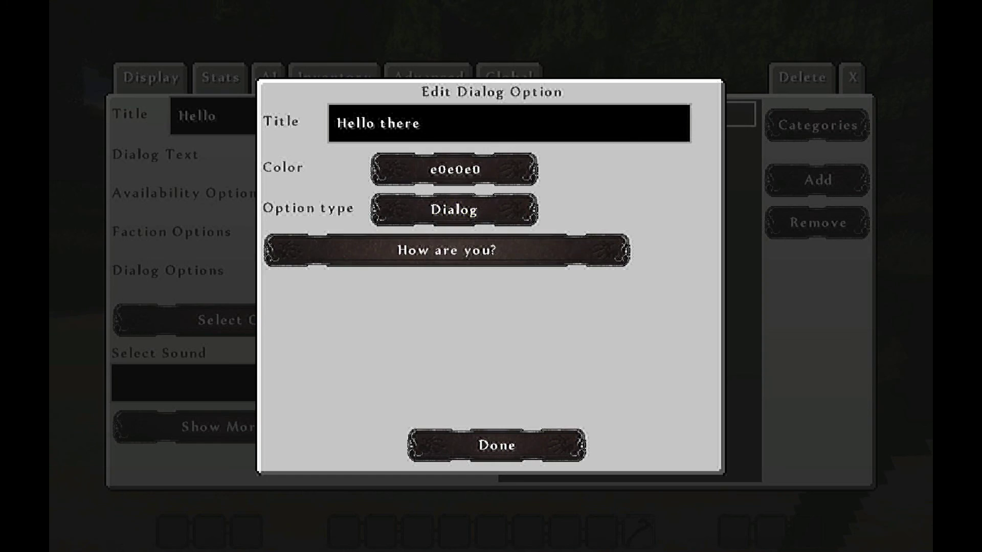
click(497, 444)
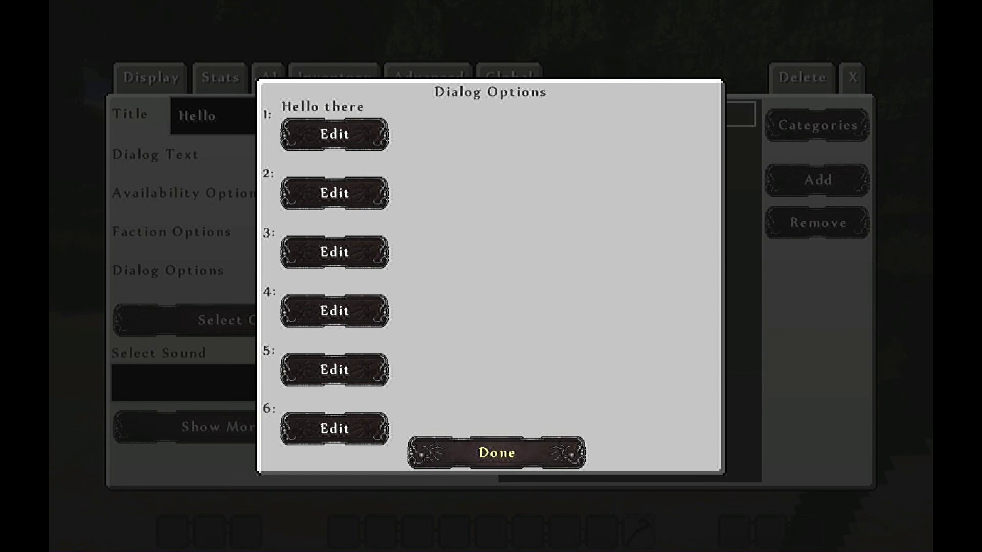
click(495, 452)
- Replace the dialog in slot 0 of the Jerry NPC with Hello from the Bob category and close the editor
click(428, 78)
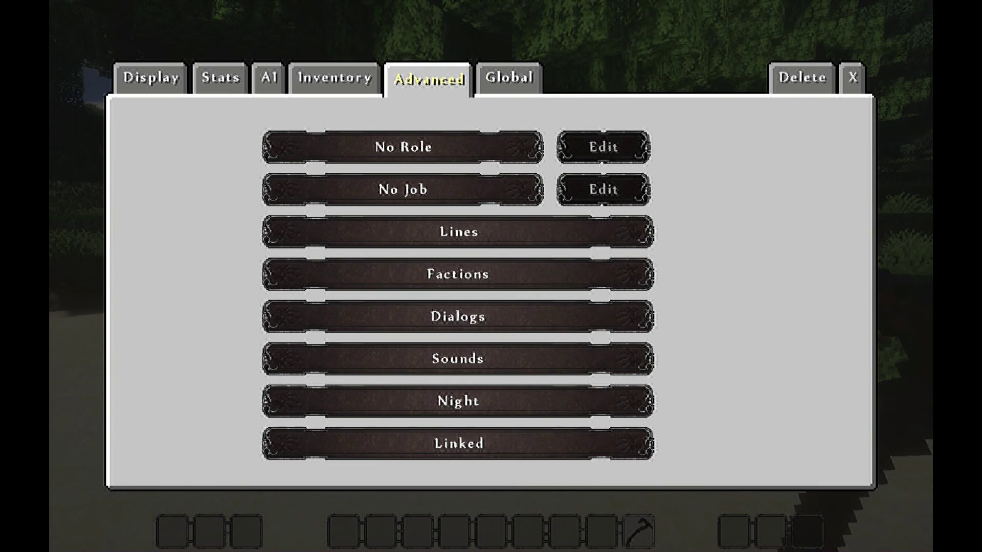
click(458, 316)
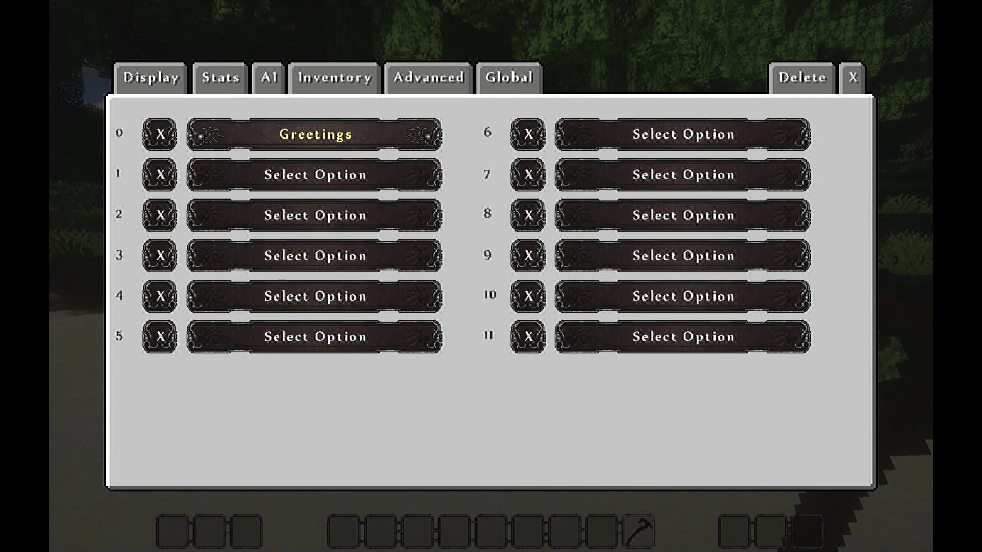
click(315, 134)
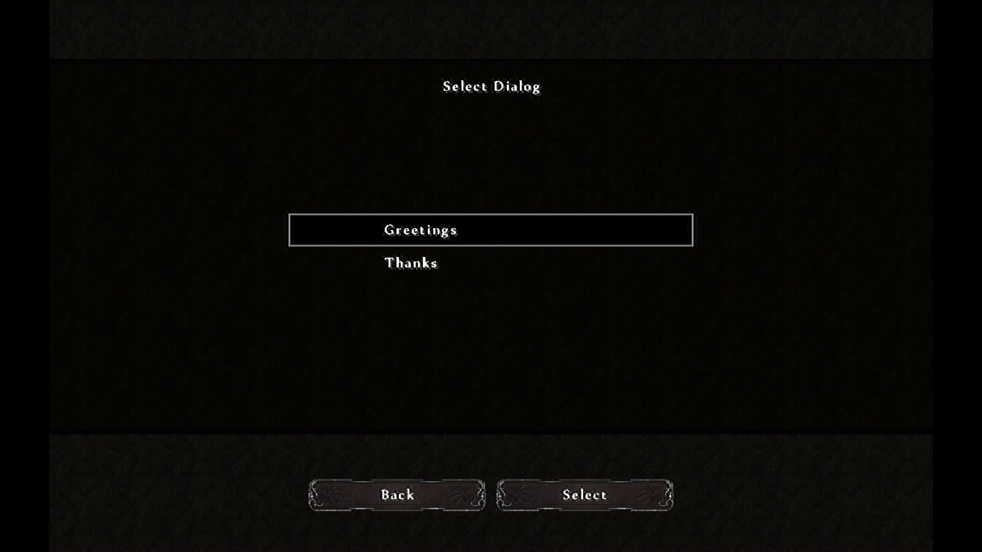
click(397, 494)
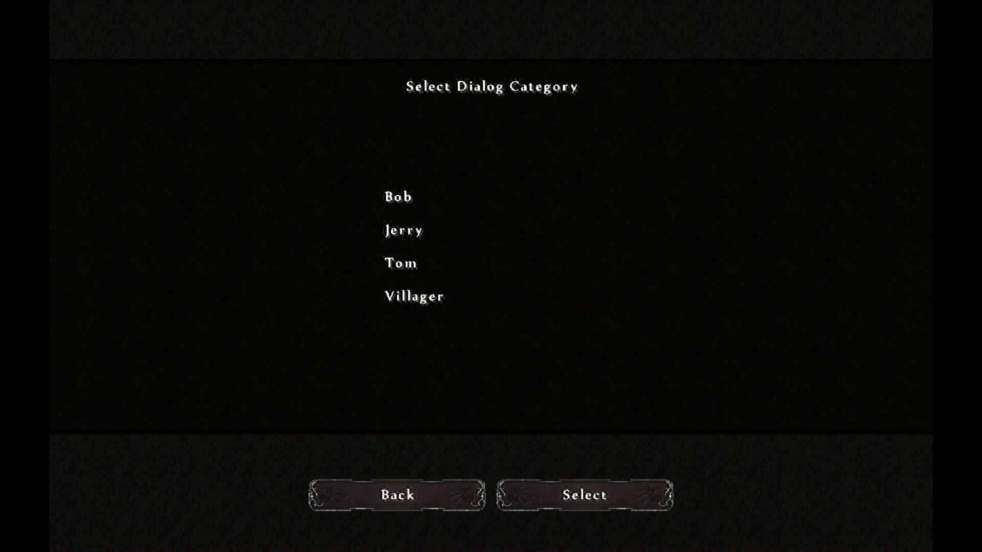
click(584, 495)
click(491, 230)
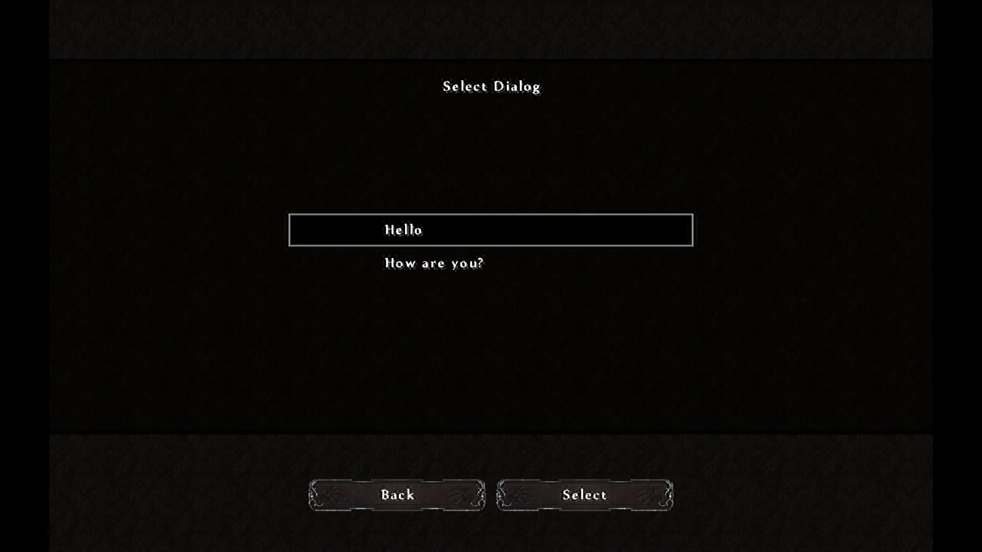
click(585, 495)
click(852, 78)
- Test the new conversation by talking to Jerry without the wand in hand, choosing the reply "Hello there" and ending the conversation
scroll(491, 276, up, 1)
right_click(492, 275)
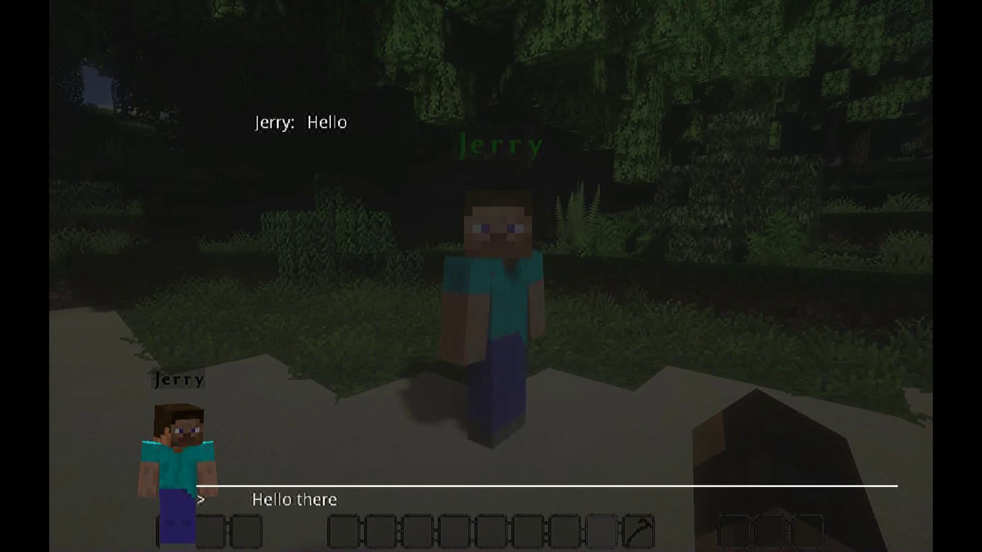
click(294, 499)
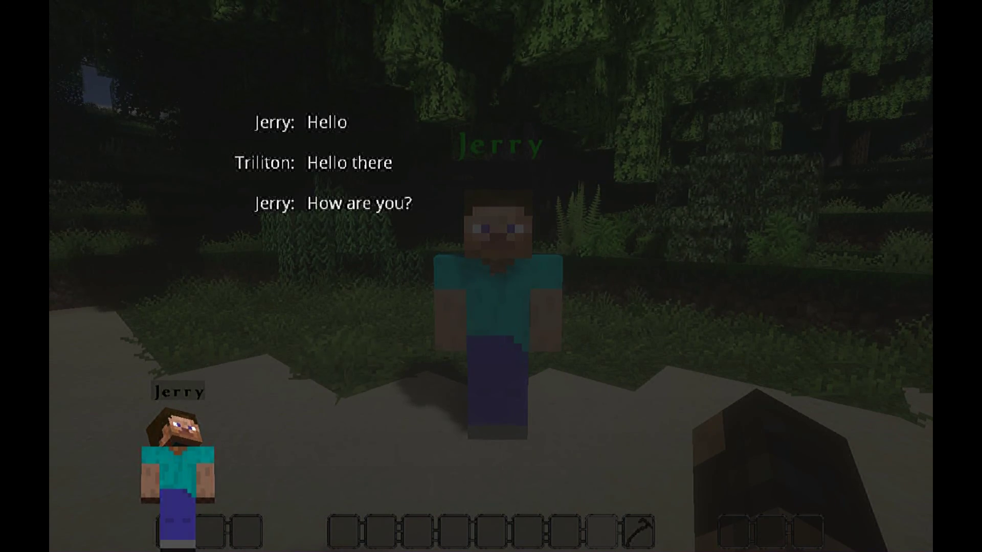
key(Escape)
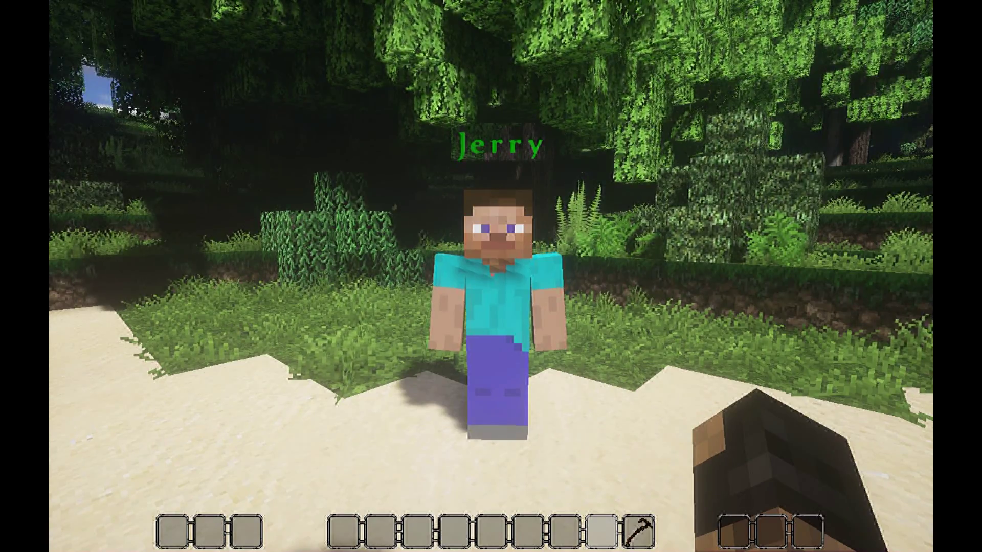